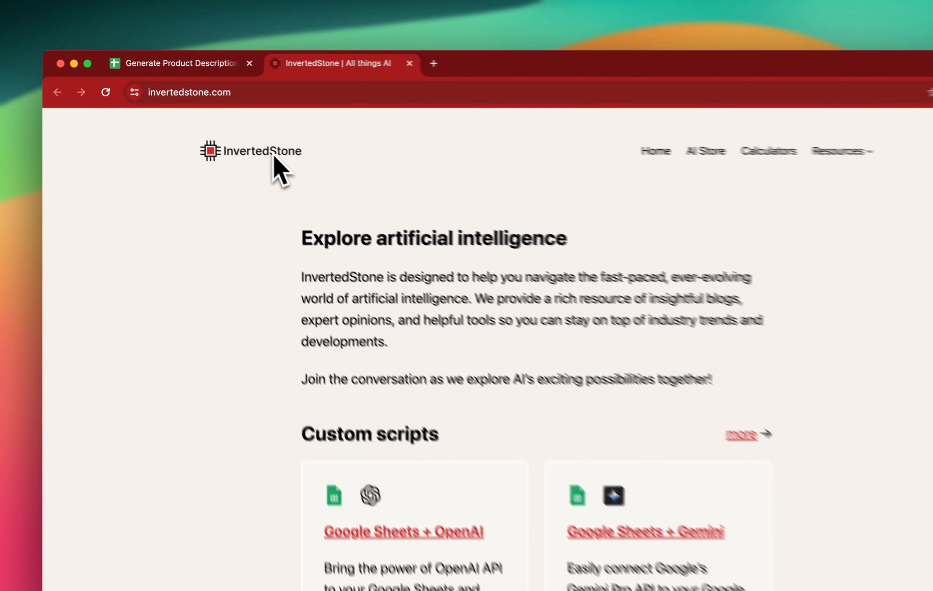
Step: Look through the custom scripts on the InvertedStone home page and return to the Generate Product Descriptions spreadsheet
scroll(393, 284, "down", 3)
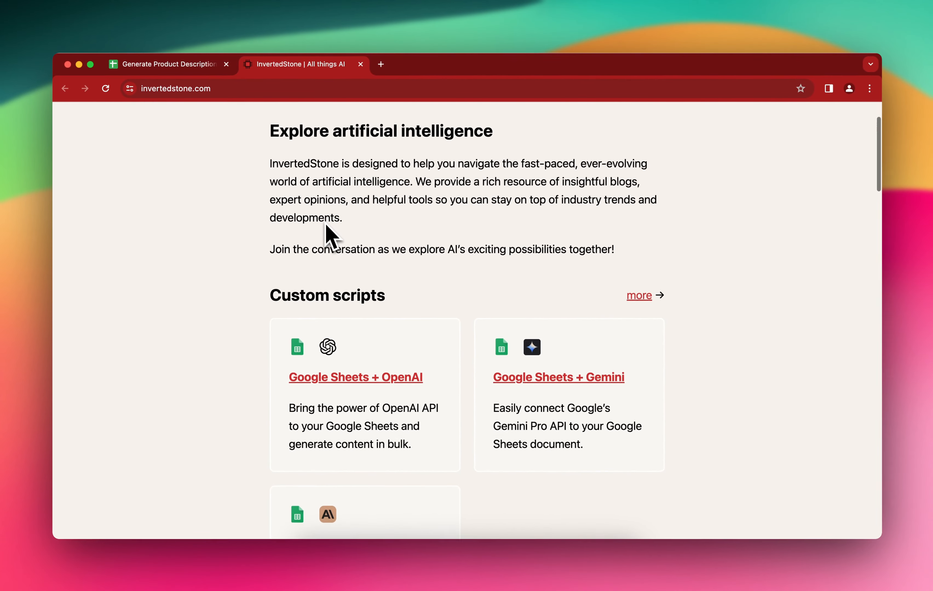
scroll(329, 238, "down", 4)
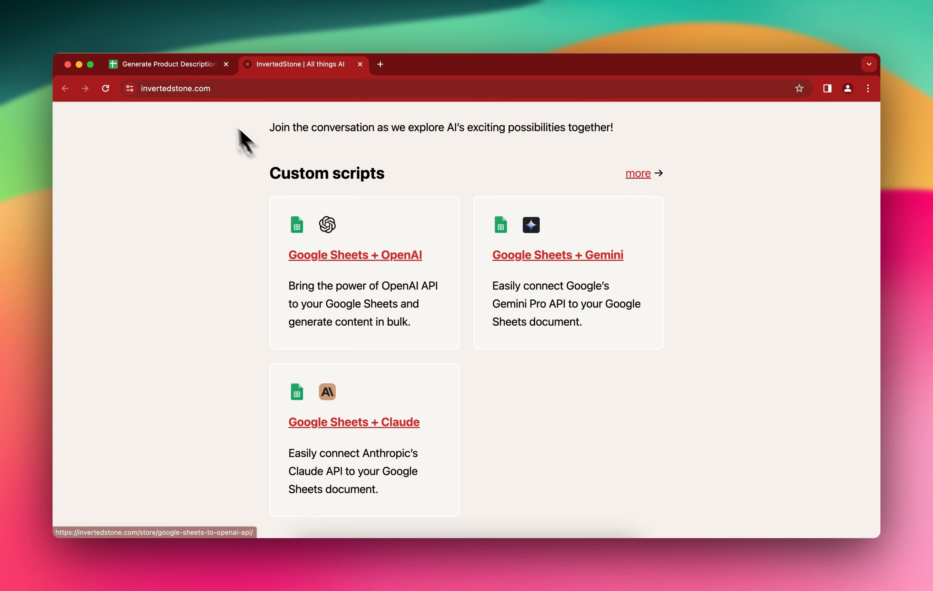
left_click(184, 67)
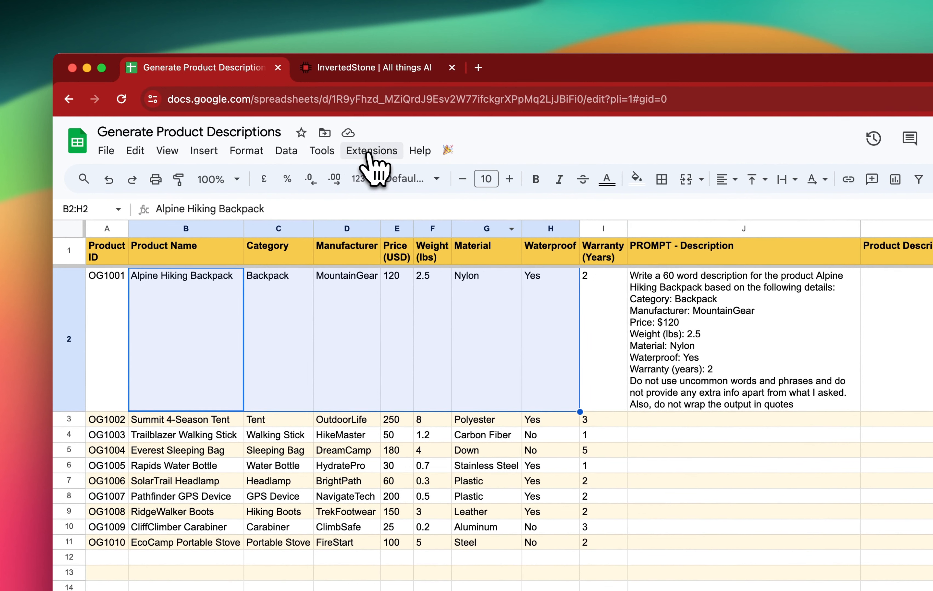
Step: Open the spreadsheet's Apps Script project to view the code, and close it again
left_click(371, 152)
left_click(399, 225)
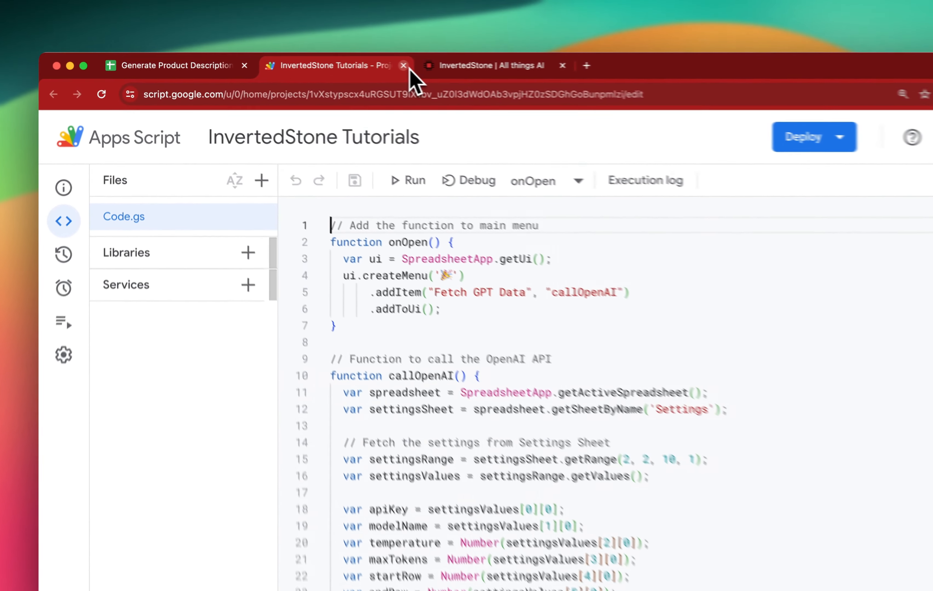
left_click(360, 64)
Step: Look over the Settings sheet and return to the Data sheet
left_click(320, 445)
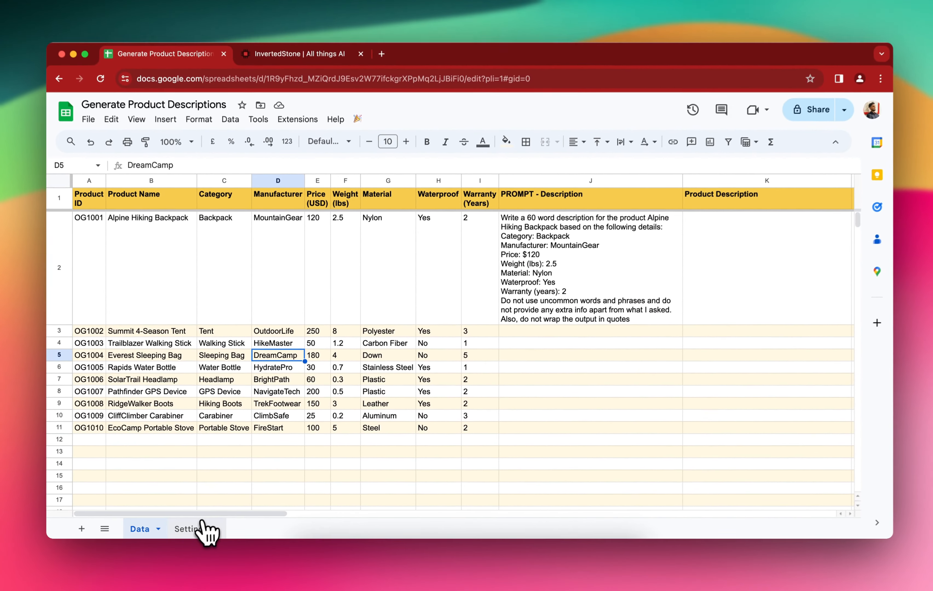
left_click(168, 532)
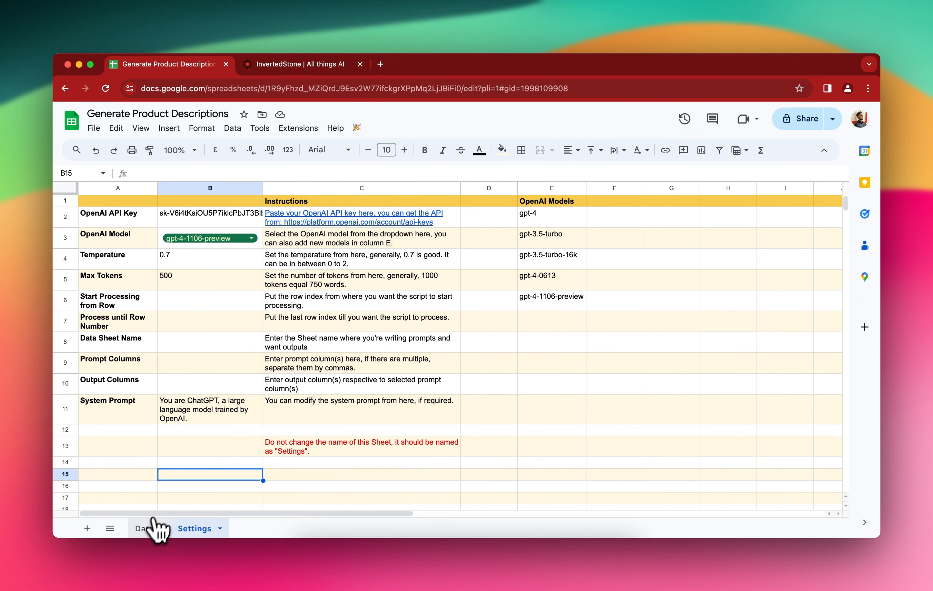
left_click(148, 530)
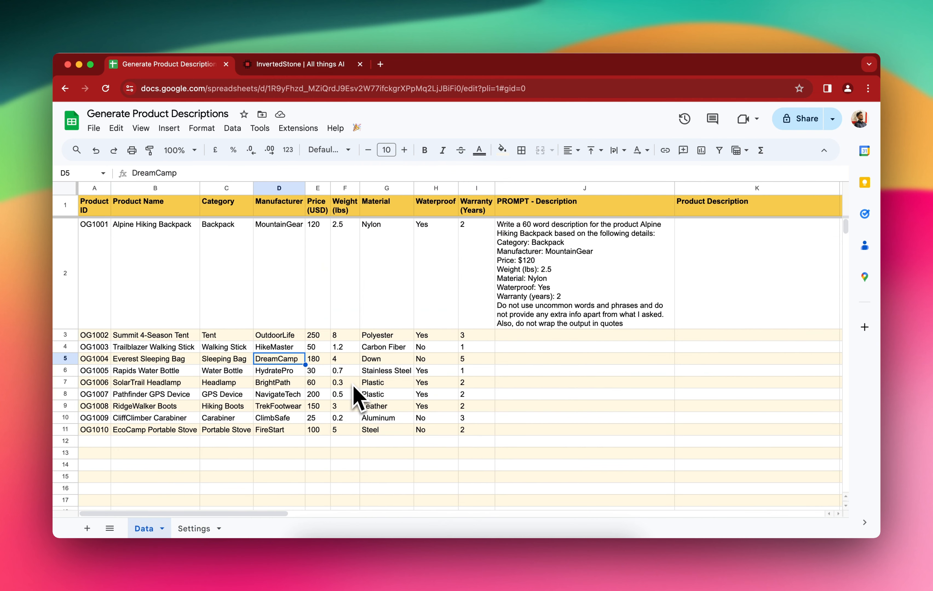
Step: Examine the full prompt formula in J2 and its references to the product columns in an enlarged formula bar, and restore the bar's height
left_click(624, 299)
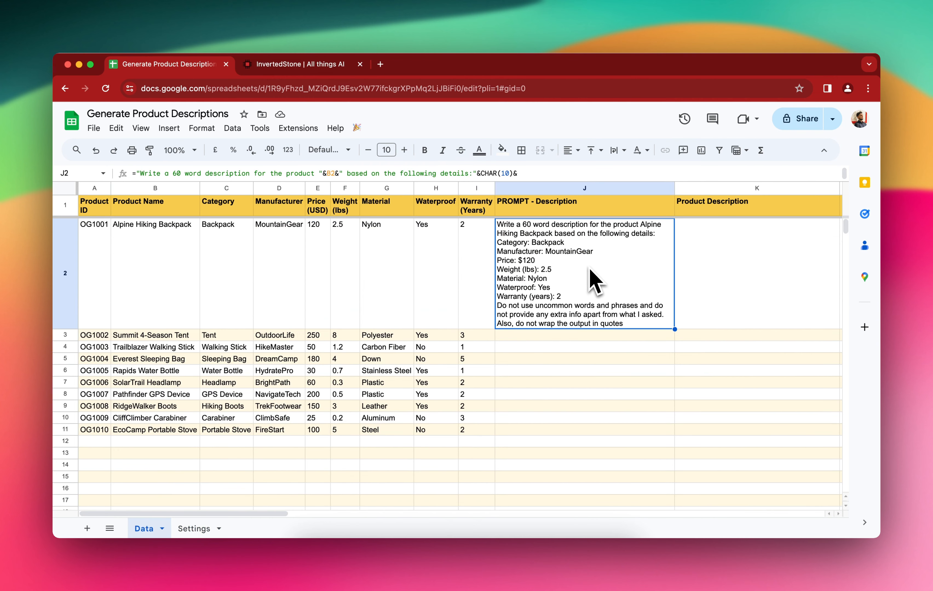
left_click_drag(516, 182, 504, 296)
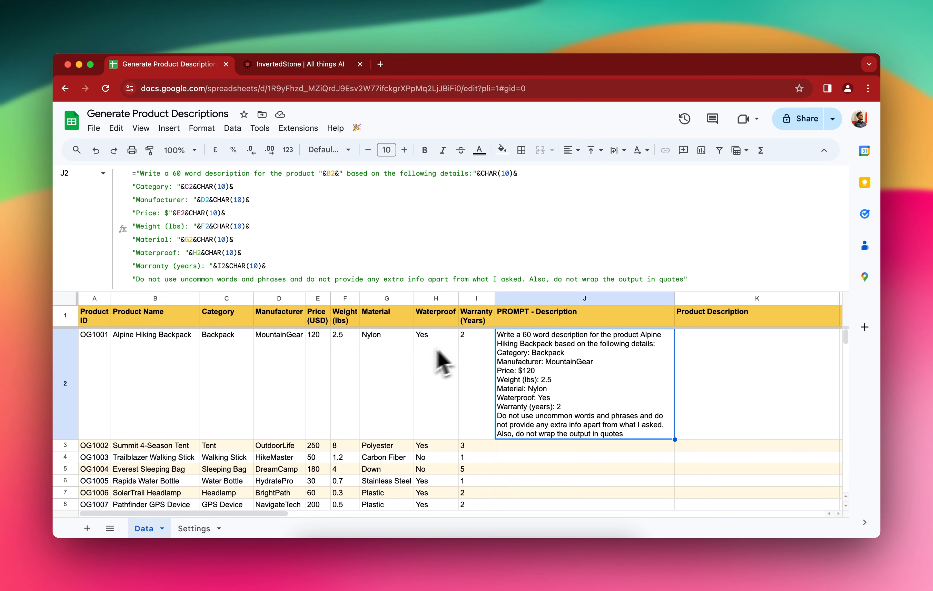
left_click(290, 270)
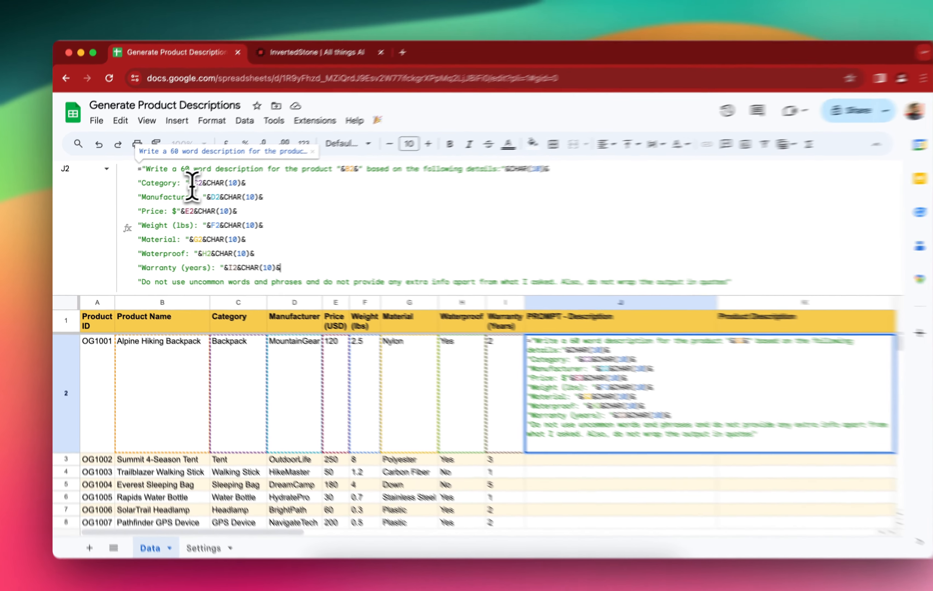
left_click(190, 186)
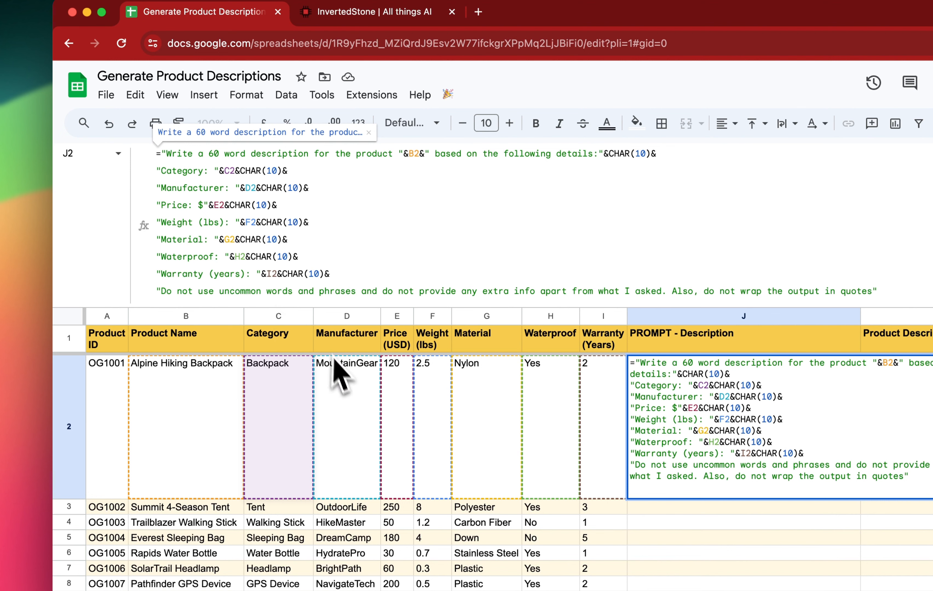
left_click(219, 206)
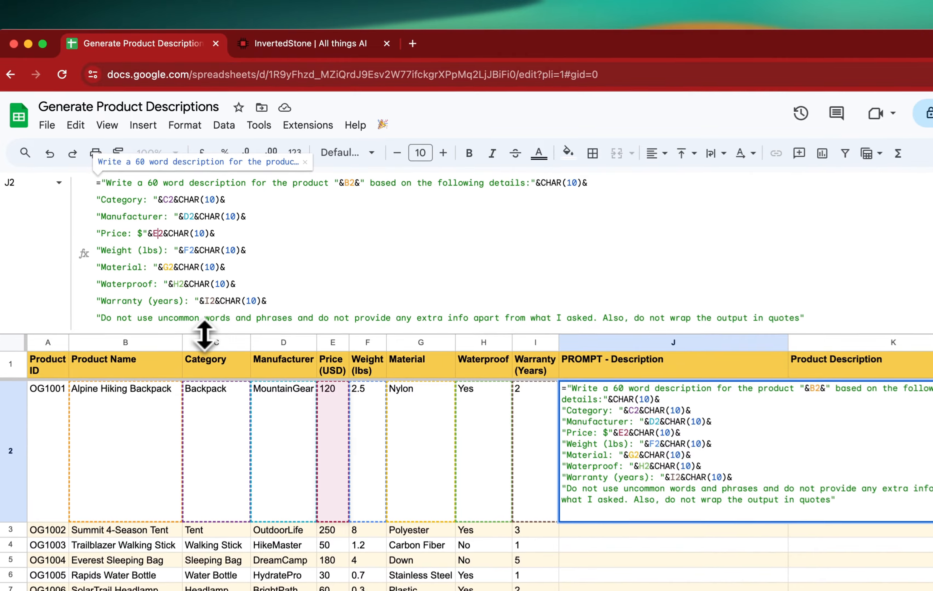
left_click_drag(217, 293, 216, 128)
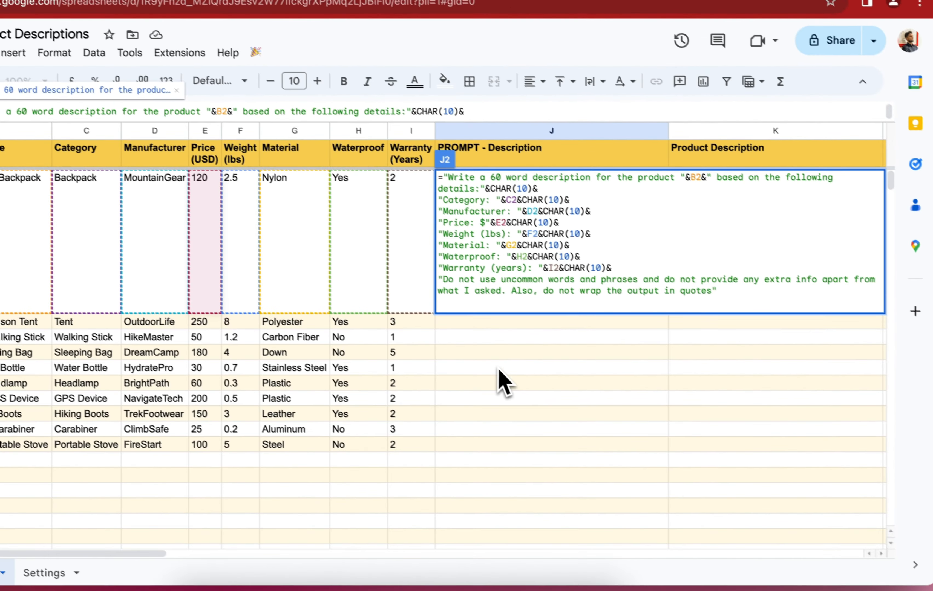
left_click(628, 442)
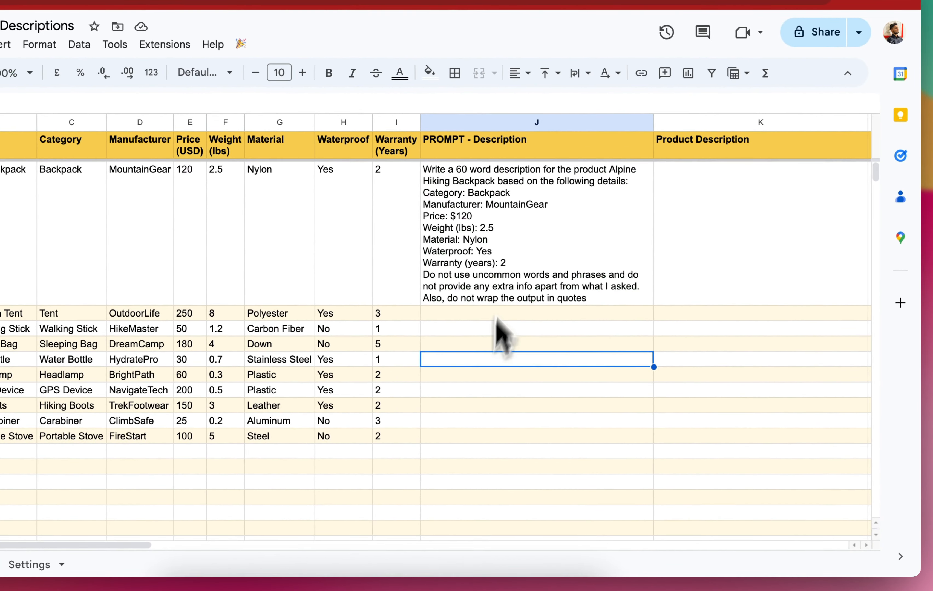
Step: Fill the prompt formula from J2 down to J11 and look over the generated prompts for the other products
left_click(516, 252)
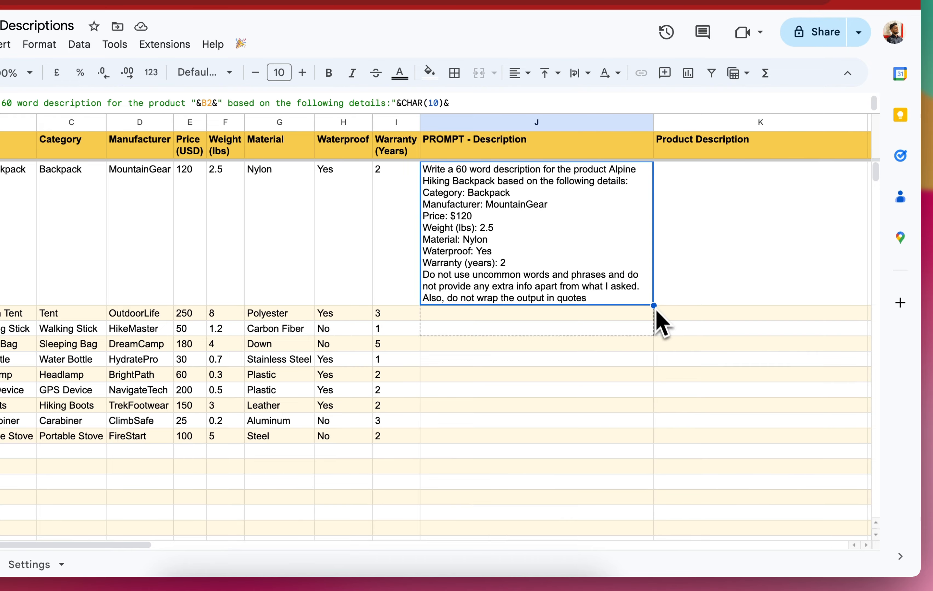
left_click_drag(656, 311, 641, 434)
left_click(604, 406)
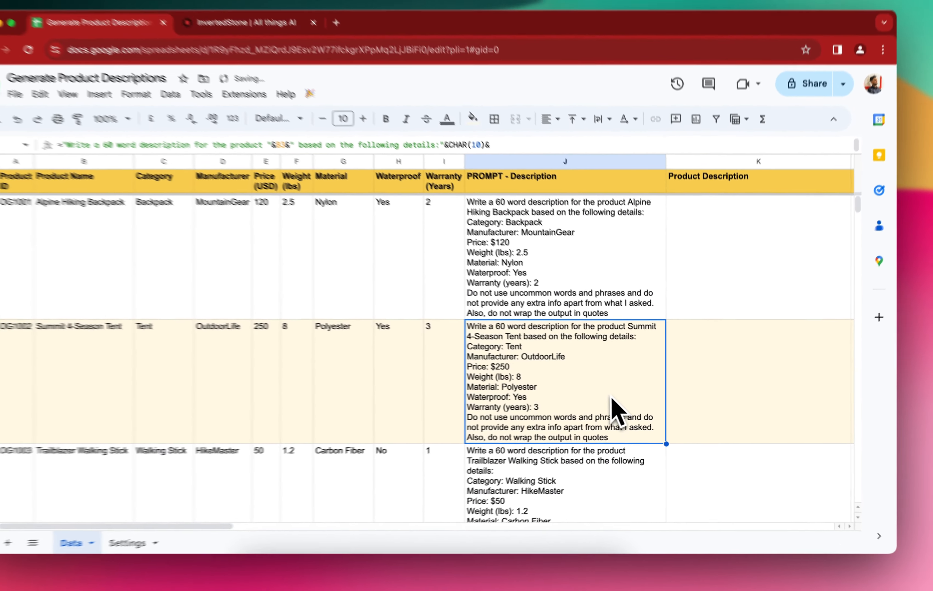
scroll(589, 395, "down", 6)
left_click(563, 388)
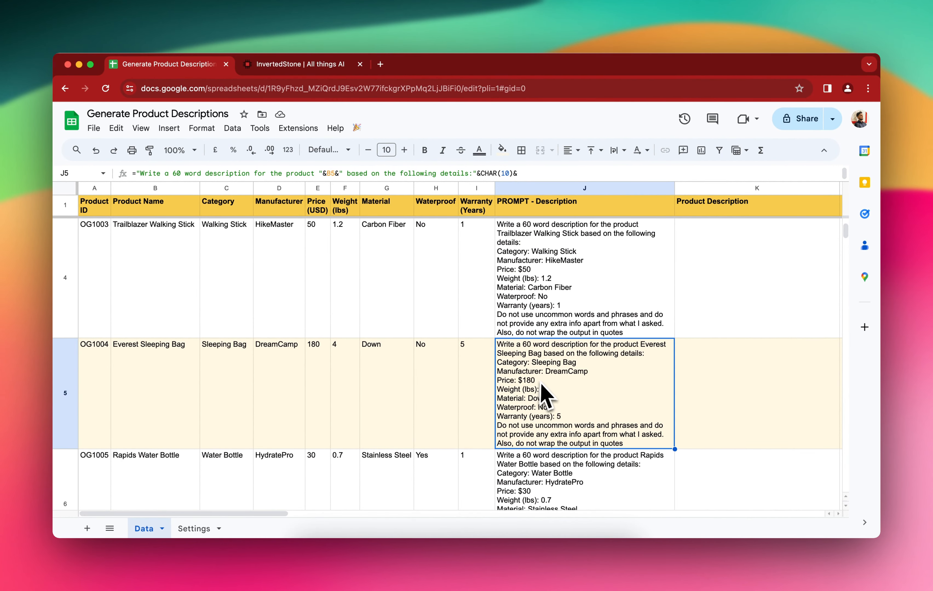
scroll(541, 383, "up", 5)
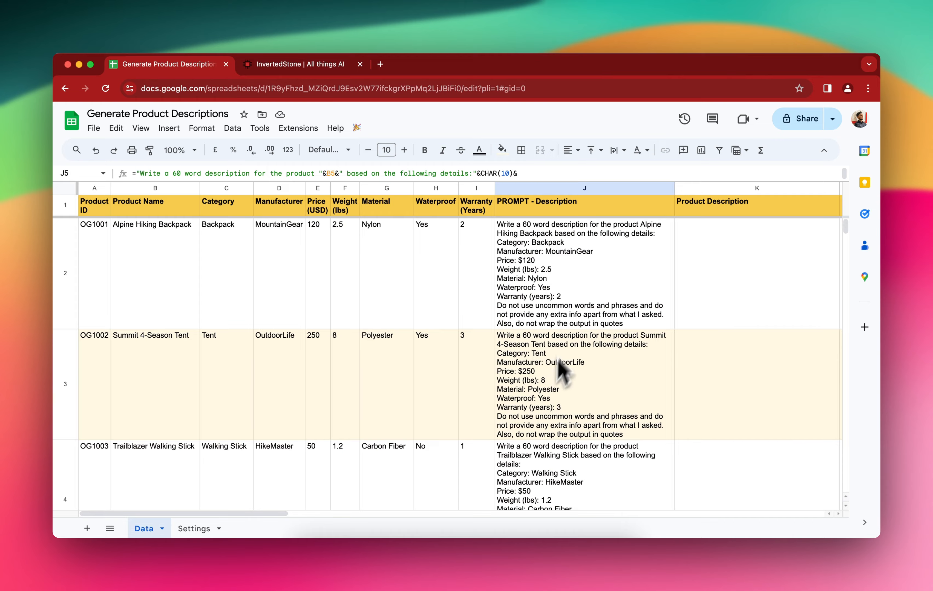
Step: On the Settings sheet, review the API key row and choose gpt-4-1106-preview as the OpenAI model
left_click(195, 529)
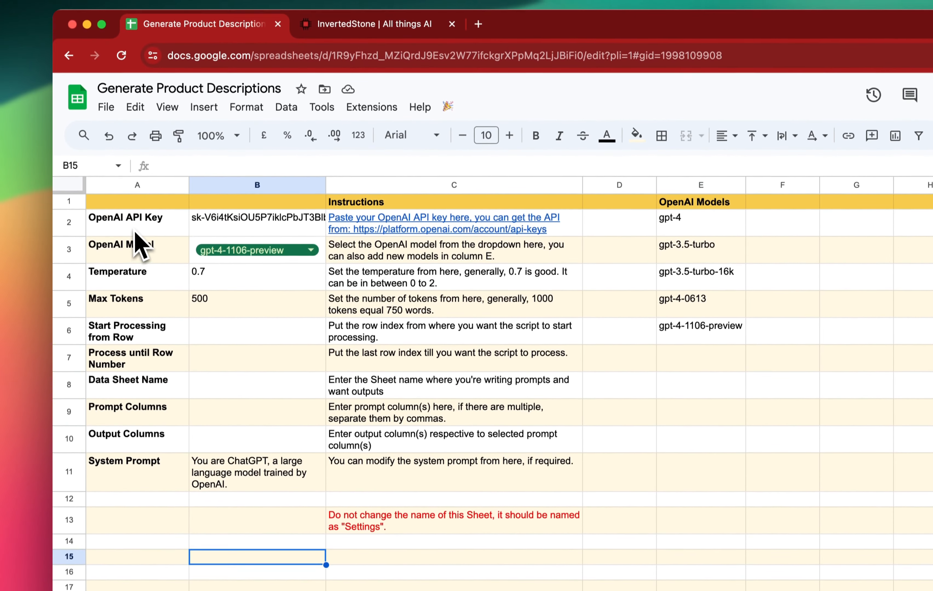
left_click(135, 139)
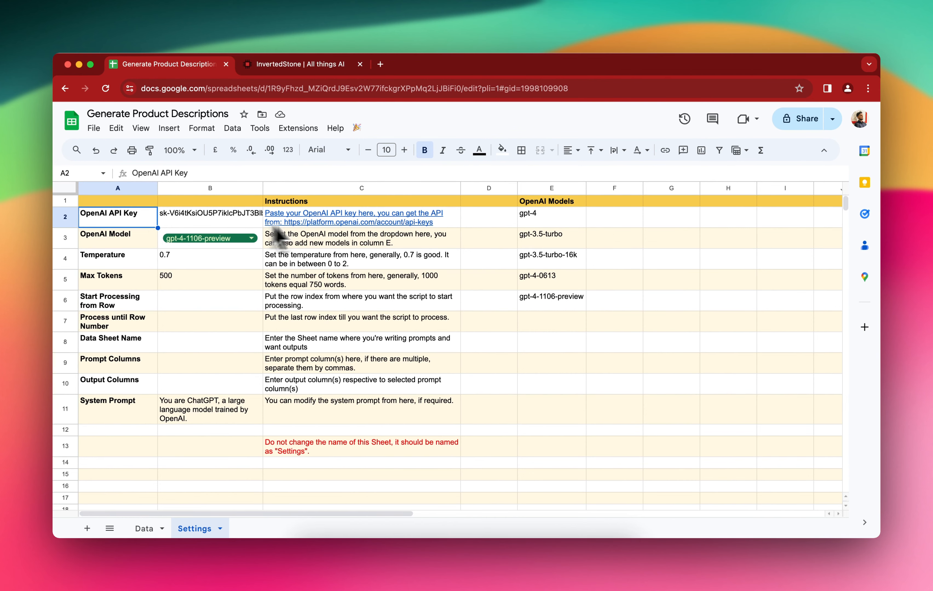
mouse_move(331, 223)
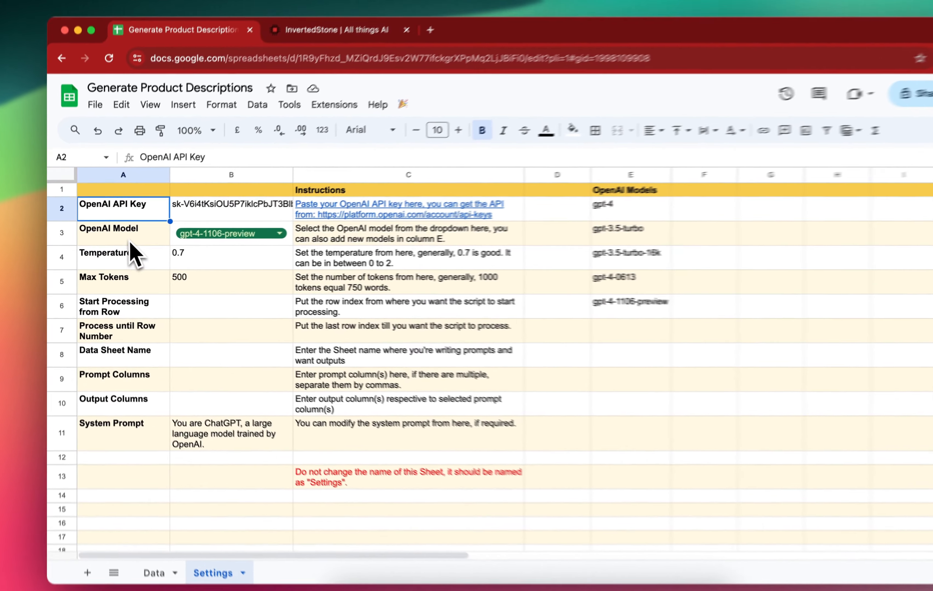
left_click(122, 242)
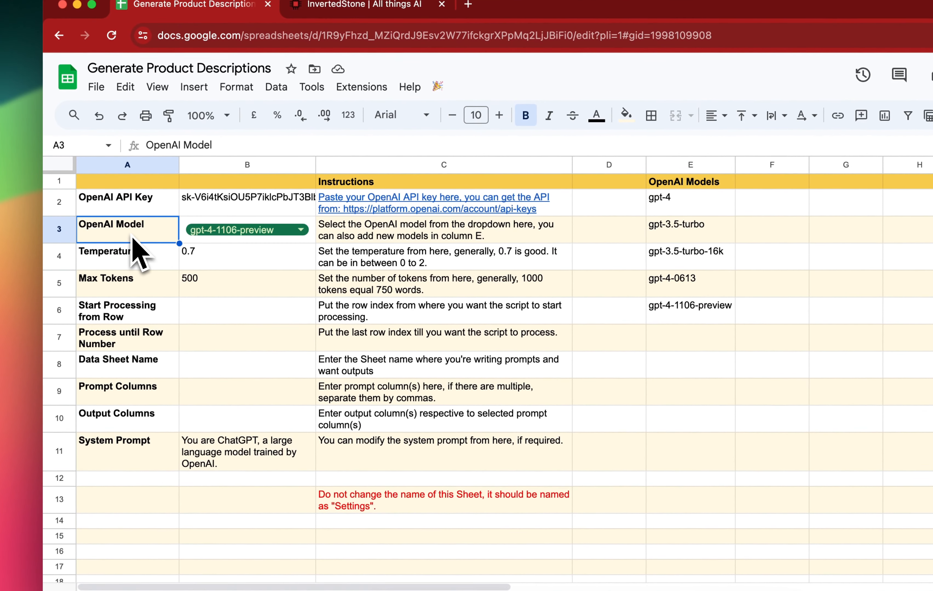
left_click(224, 231)
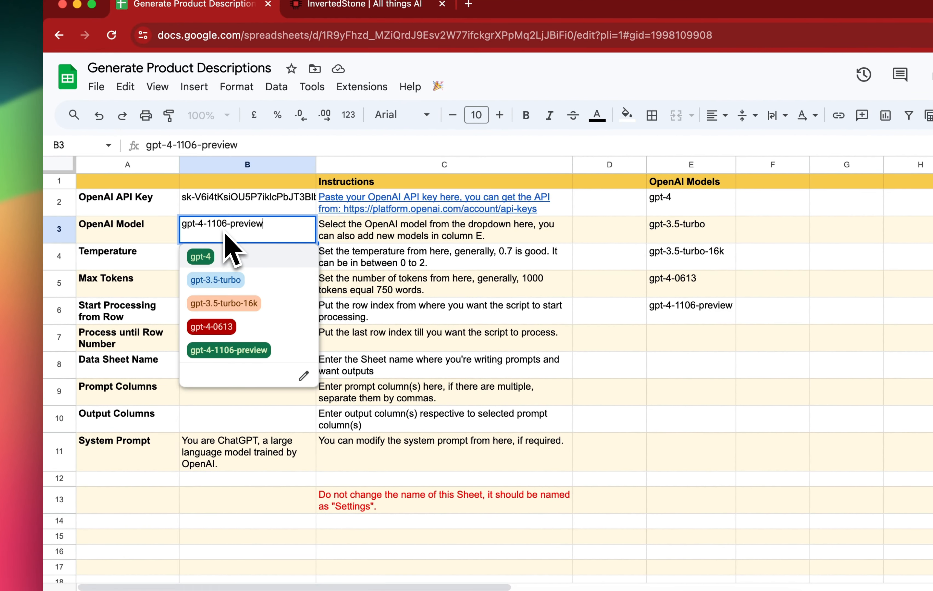
left_click(261, 350)
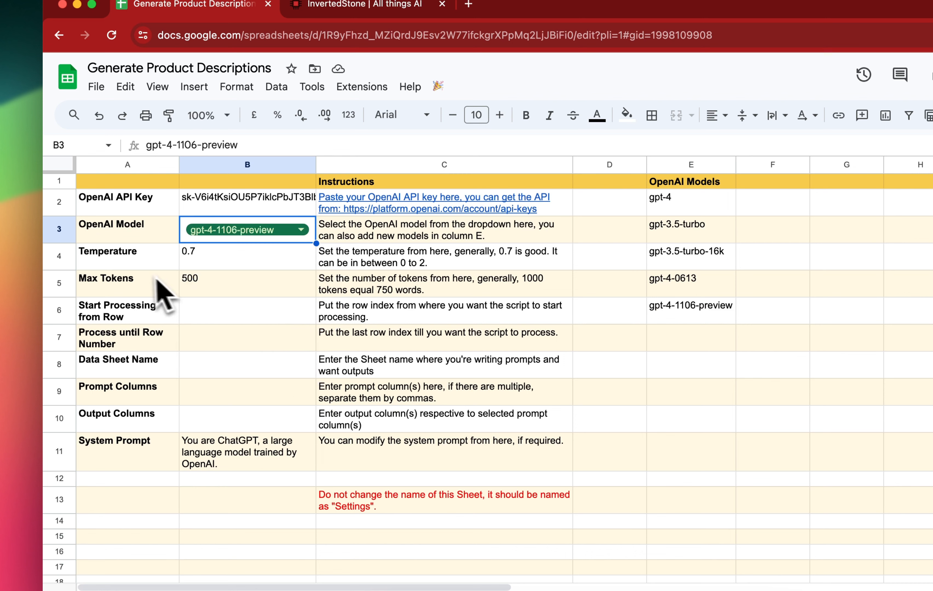
Step: Review the Temperature setting and the token instructions, and set Max Tokens to 200
left_click(141, 259)
left_click(211, 263)
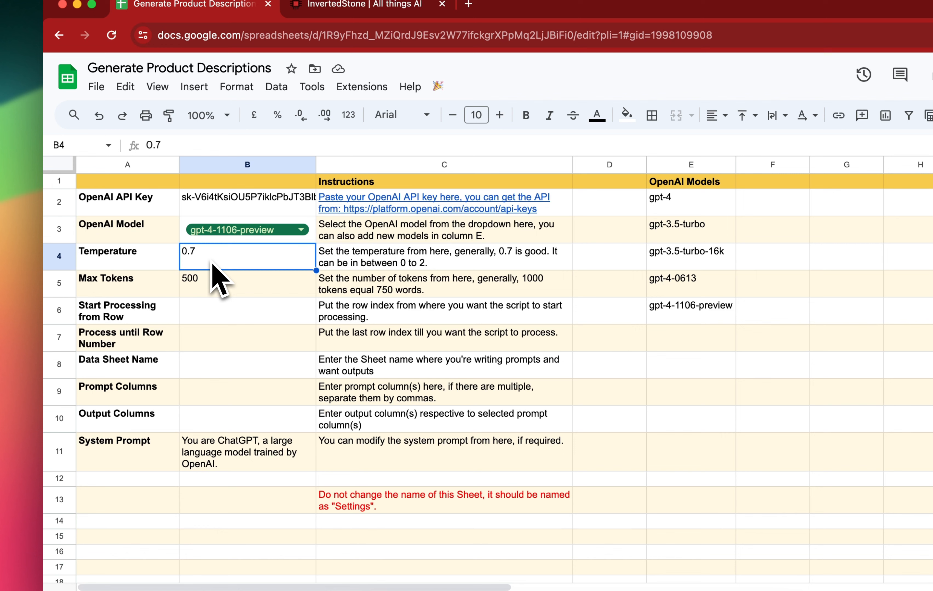
left_click(147, 288)
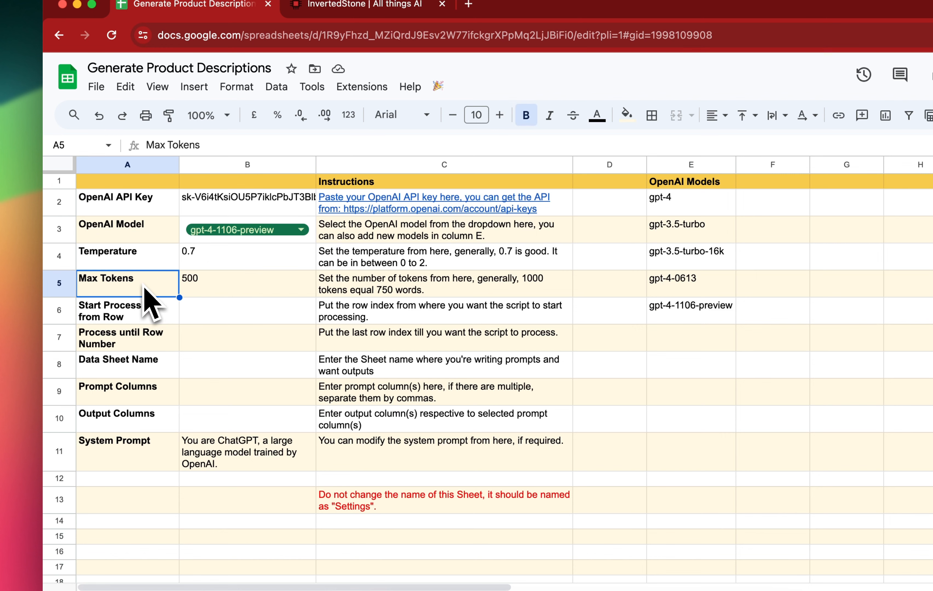
left_click(526, 278)
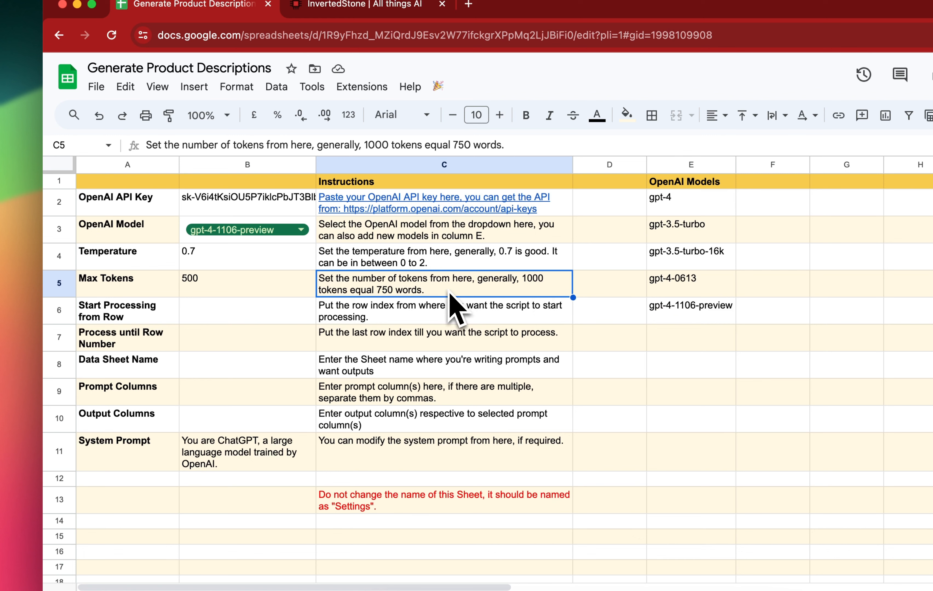
left_click(245, 281)
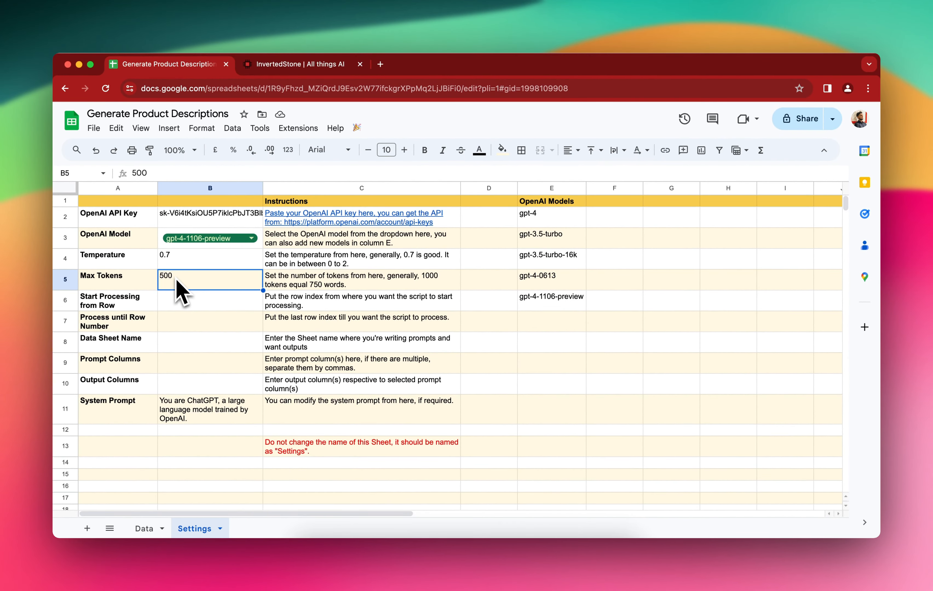
type("200")
key("Return")
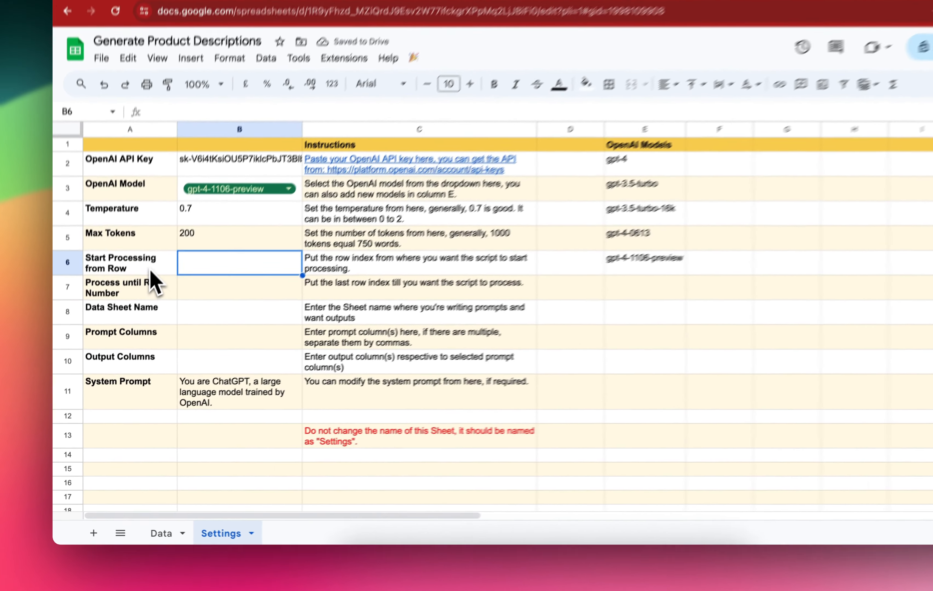
Step: Check the Data sheet for the first and last product row numbers, and return to the Start Processing from Row value on the Settings sheet
left_click(135, 307)
left_click(137, 325)
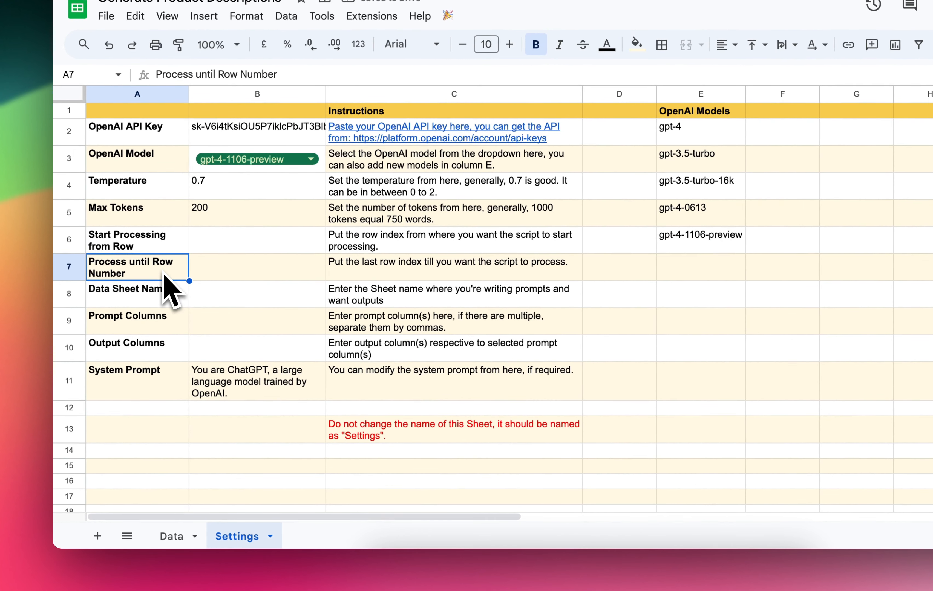
left_click(174, 536)
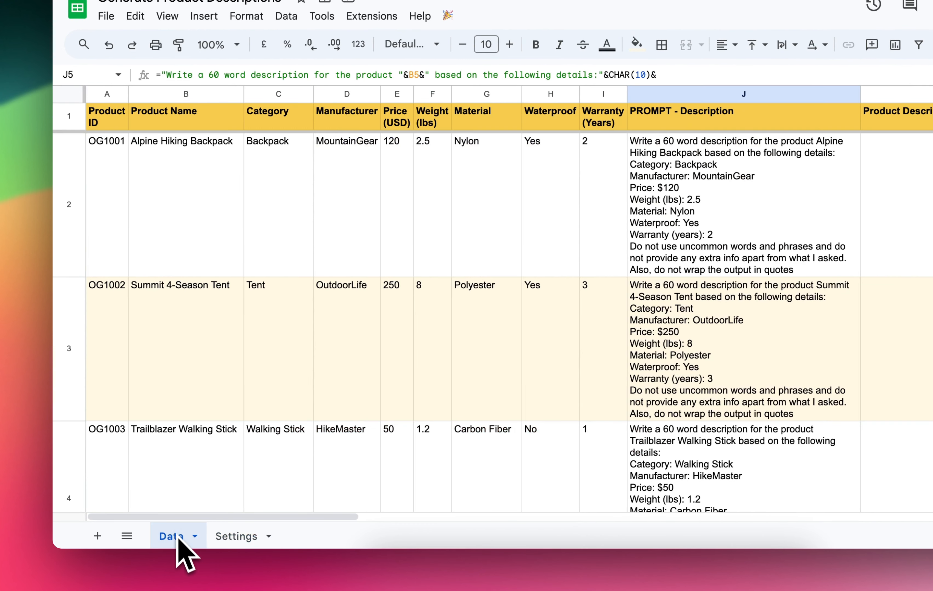
left_click(124, 196)
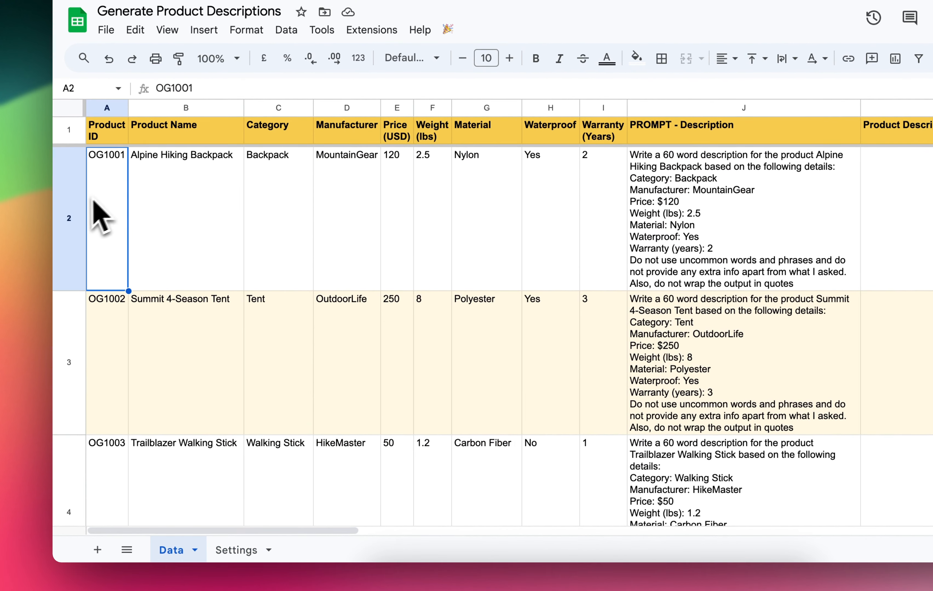
left_click(74, 195)
left_click(108, 208)
scroll(117, 215, "down", 7)
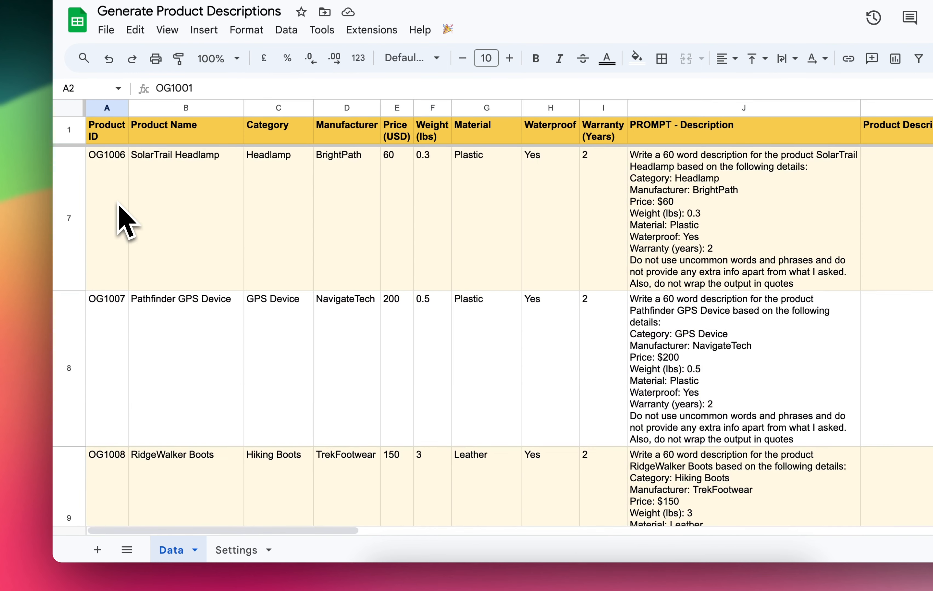
scroll(125, 221, "down", 2)
left_click(117, 225)
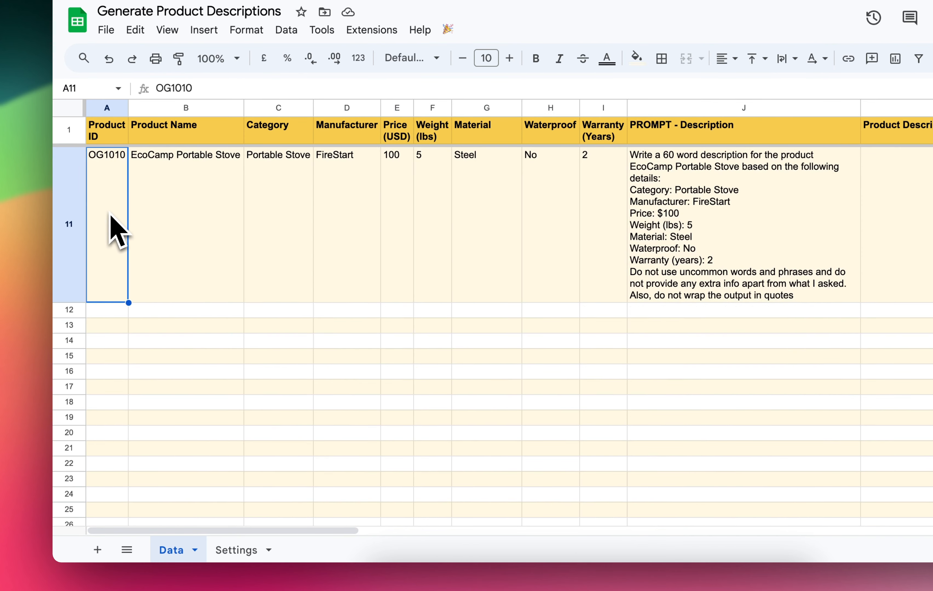
left_click(239, 550)
left_click(235, 240)
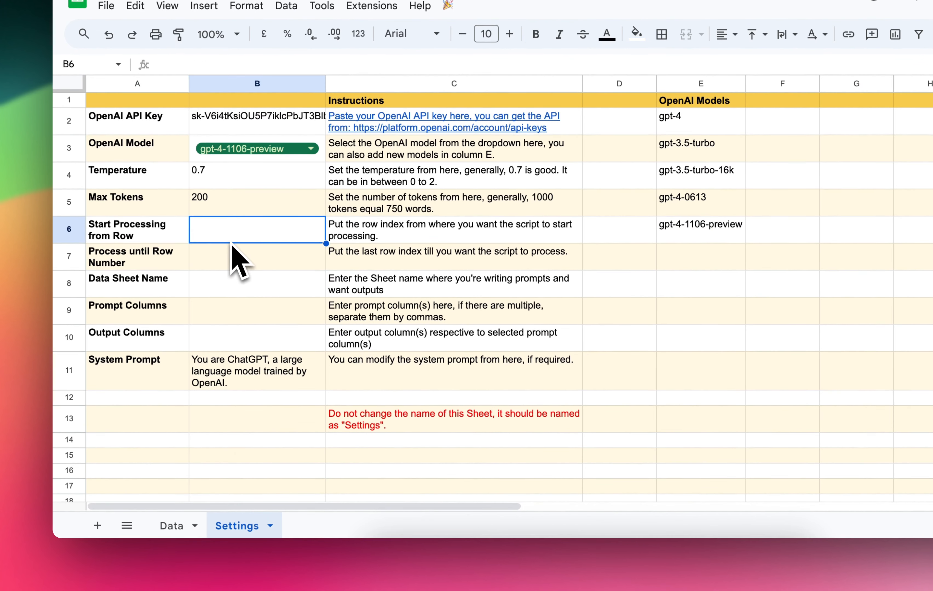
Step: Set Start Processing from Row to 2 and Process until Row Number to 11 on the Settings sheet
type("2")
left_click(236, 277)
left_click(235, 268)
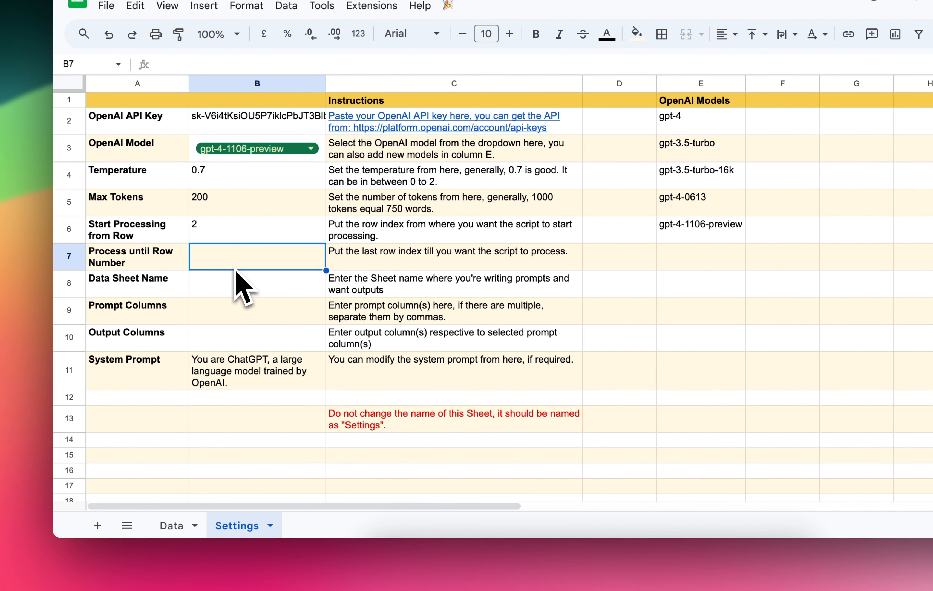
type("11")
Step: Check the name of the sheet holding the products and enter Data as the Data Sheet Name in the settings
left_click(238, 294)
left_click(184, 294)
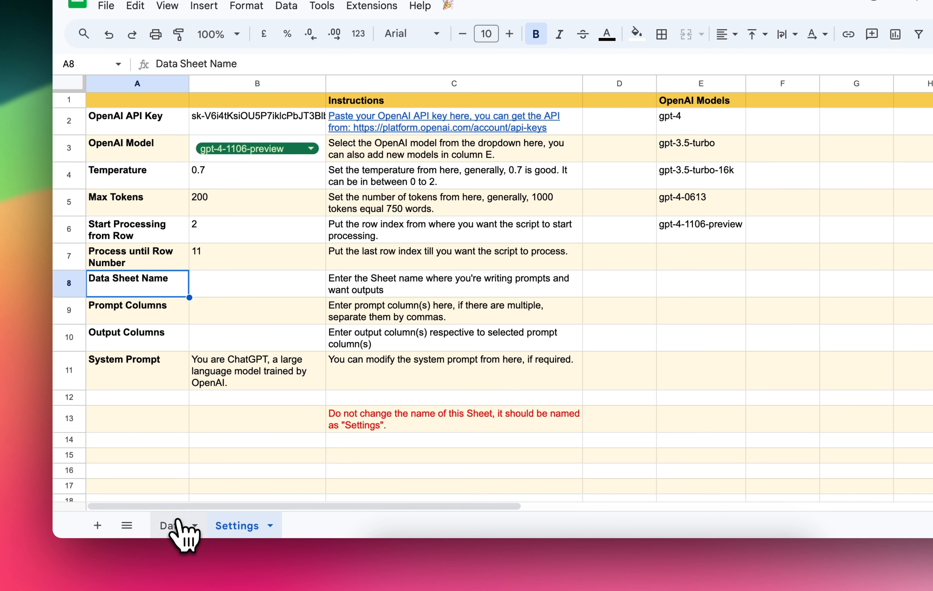
left_click(172, 526)
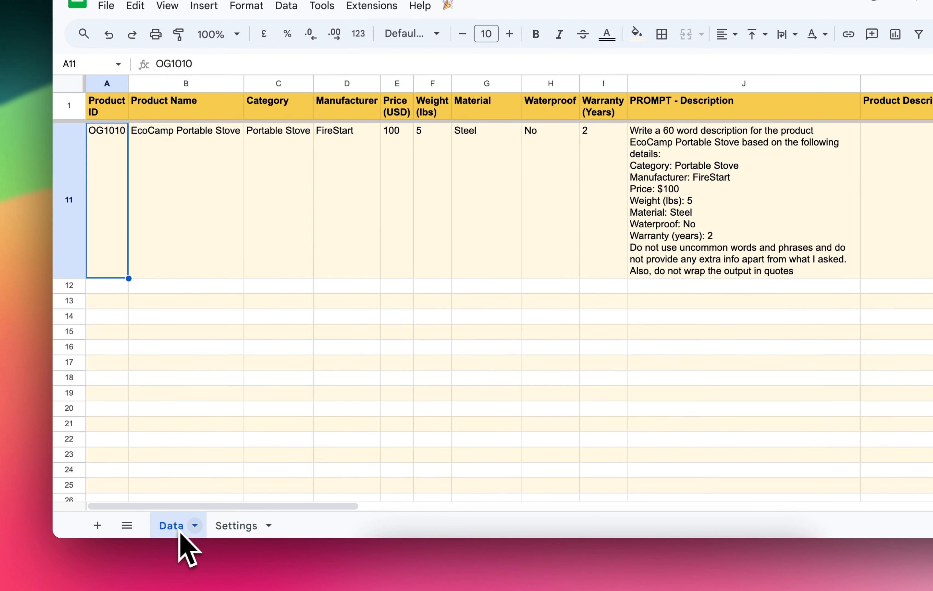
left_click(234, 526)
left_click(213, 284)
type("Data")
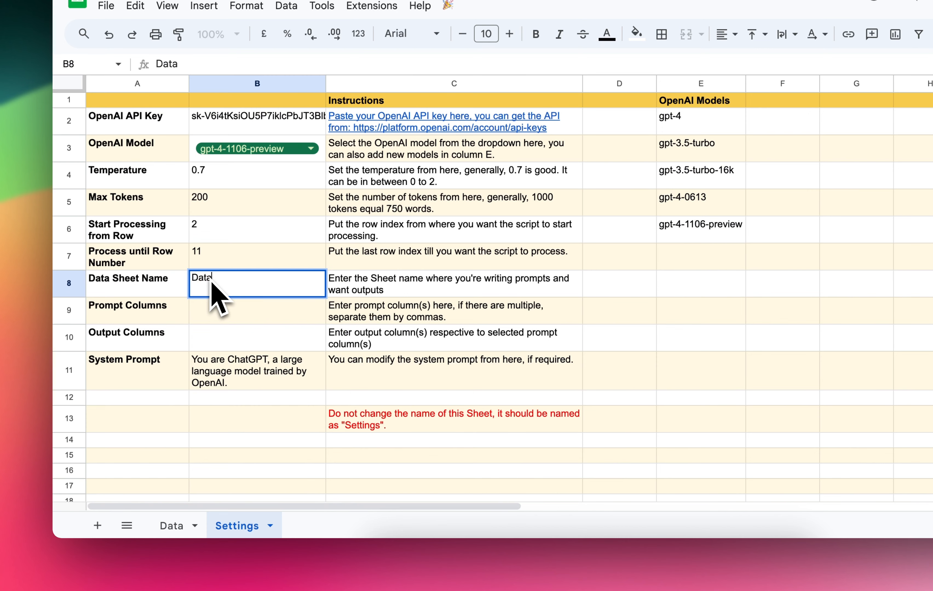
key("Return")
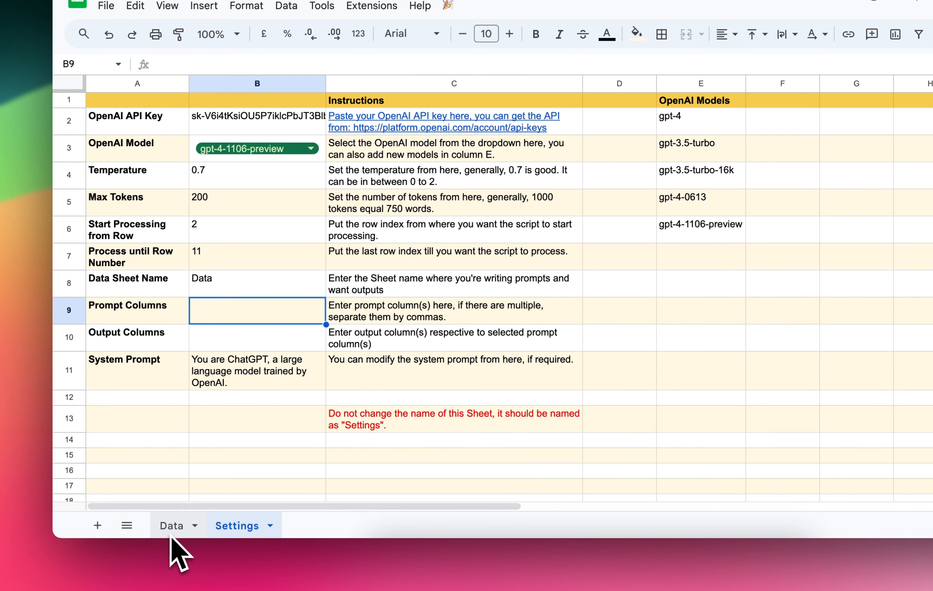
Step: Check the Data sheet for the column letters of the description prompts and the empty Product Description cells
left_click(164, 317)
left_click(158, 337)
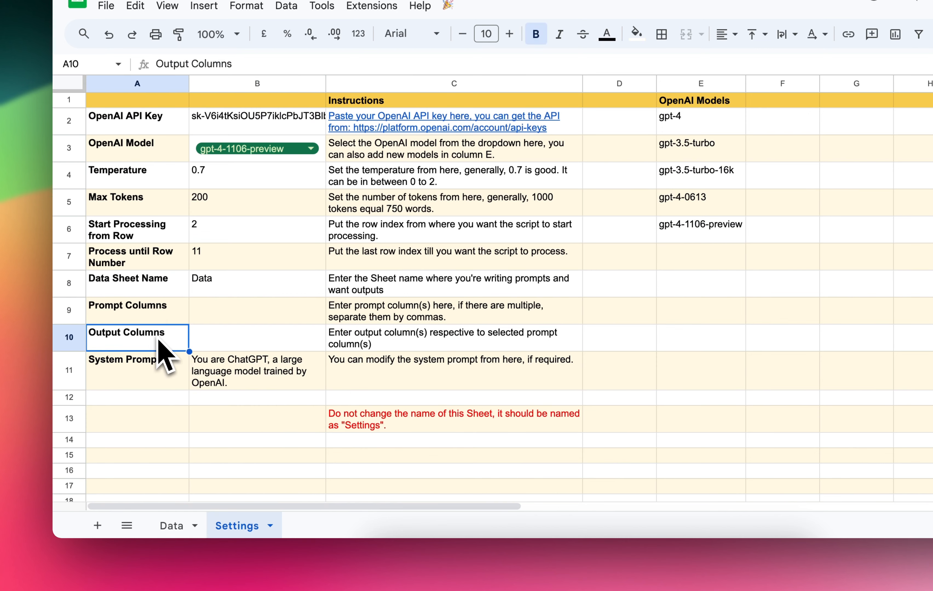
left_click(172, 526)
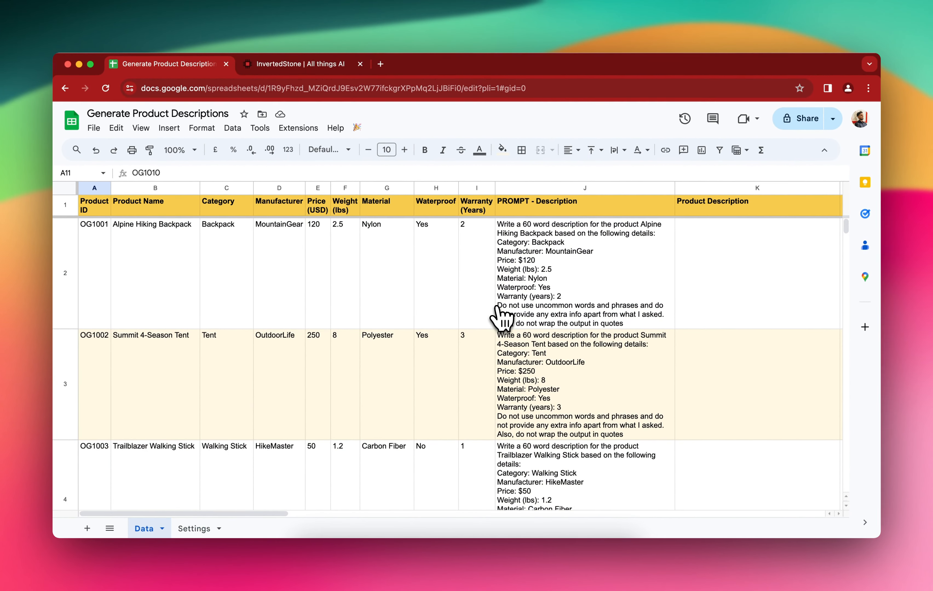
left_click(593, 213)
left_click(586, 188)
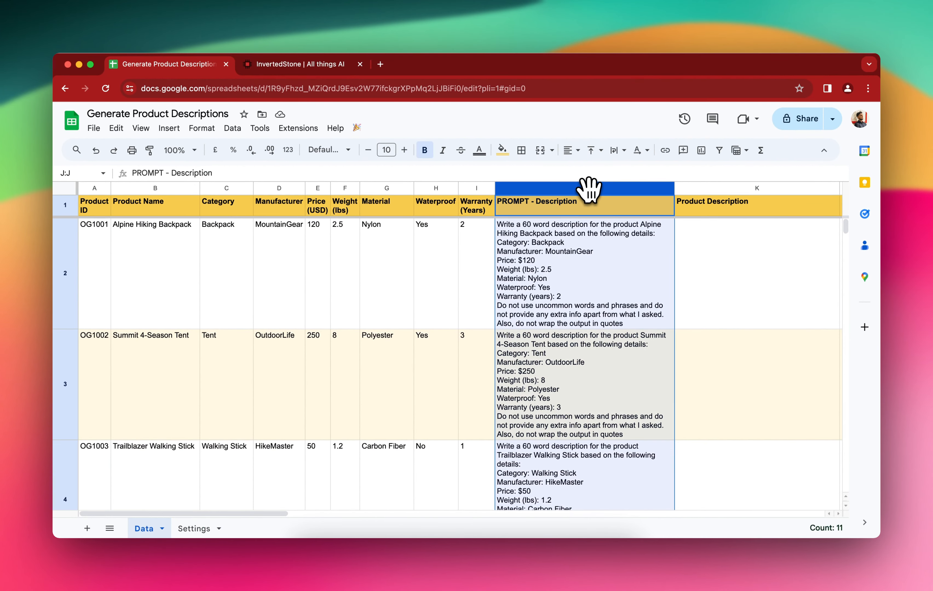
left_click(696, 299)
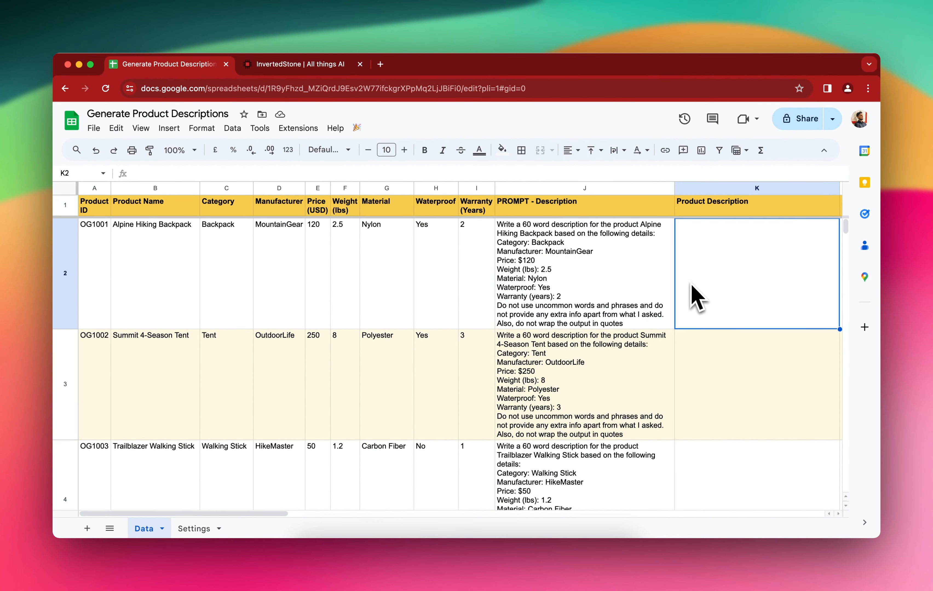
left_click(727, 189)
left_click(725, 281)
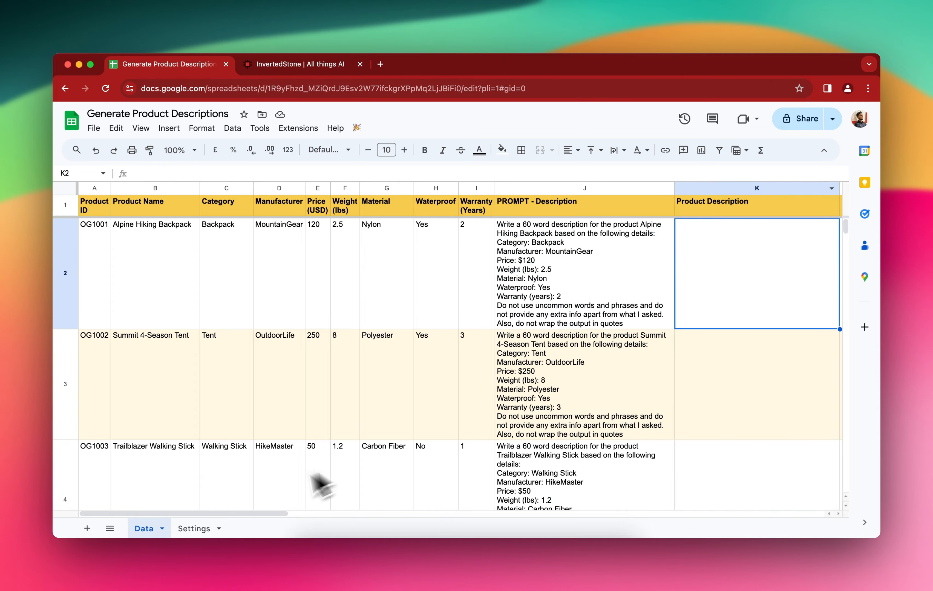
Step: On the Settings sheet, set Prompt Columns to J and Output Columns to K
left_click(195, 528)
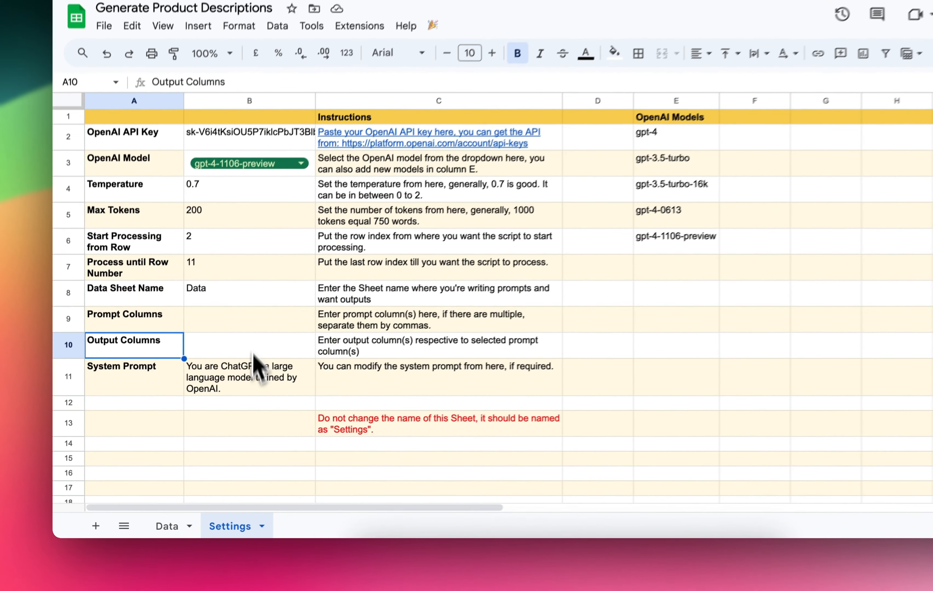
left_click(250, 325)
type("J")
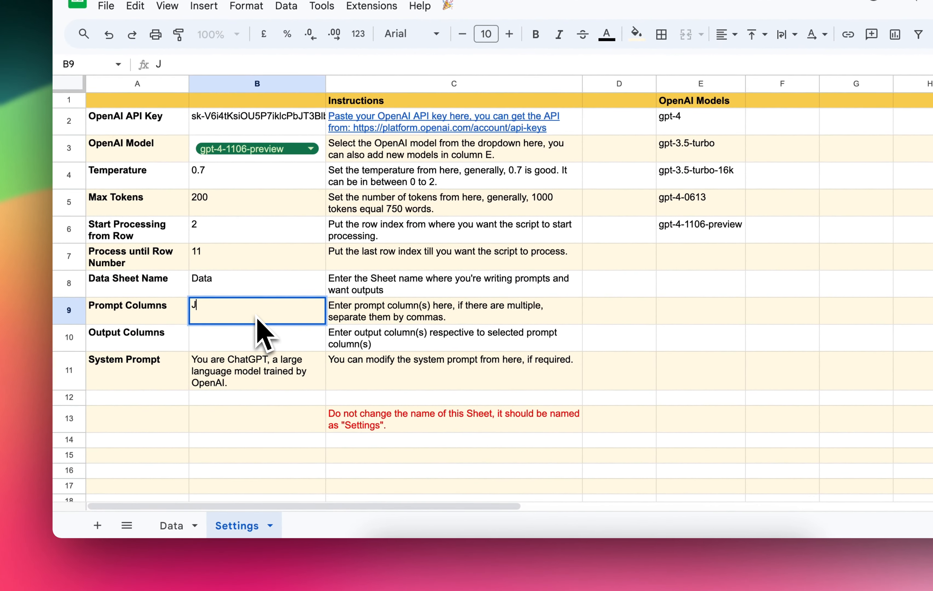
key("Return")
type("K")
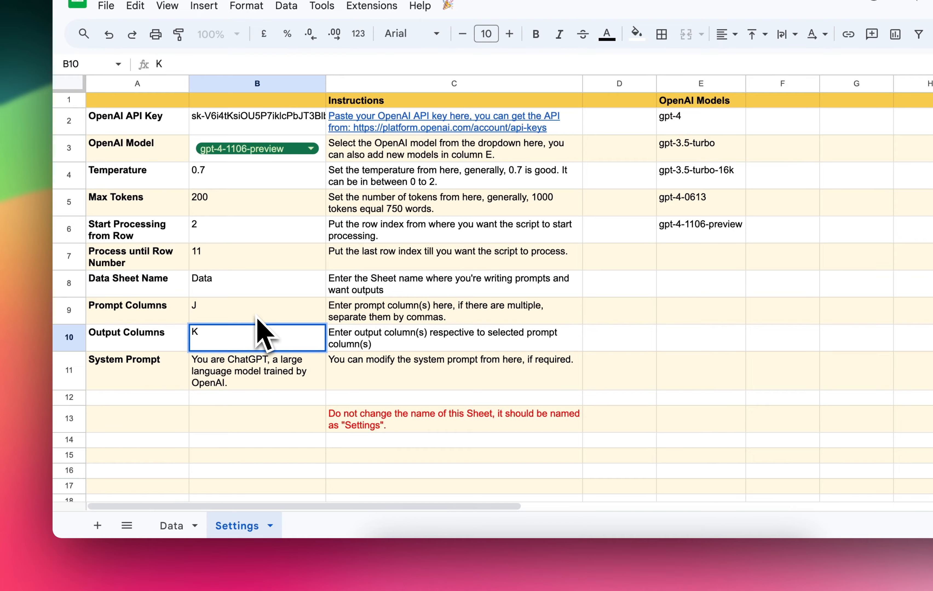
key("Return")
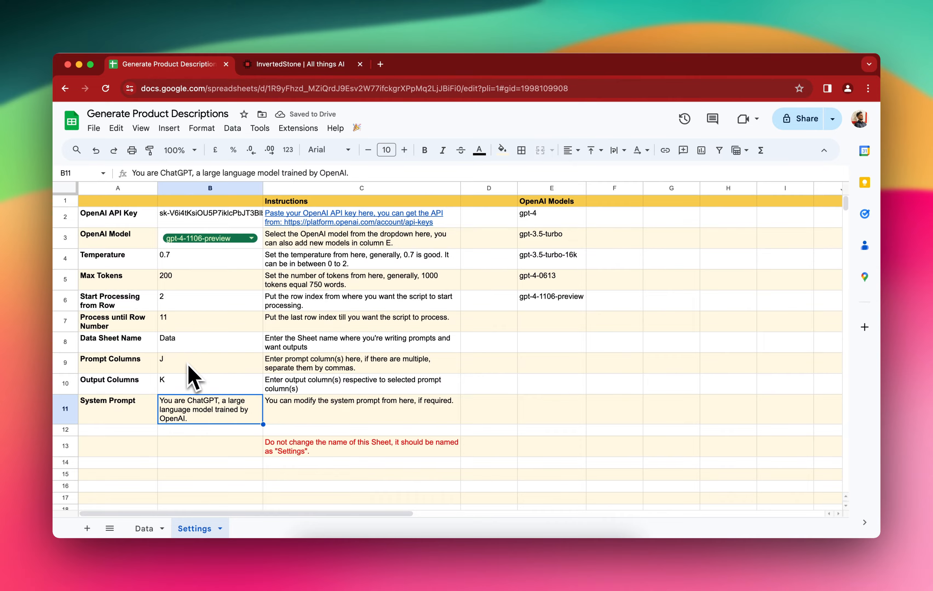
Step: Try multiple column pairs by setting Prompt Columns to J, L and Output Columns to K, M
double_click(192, 366)
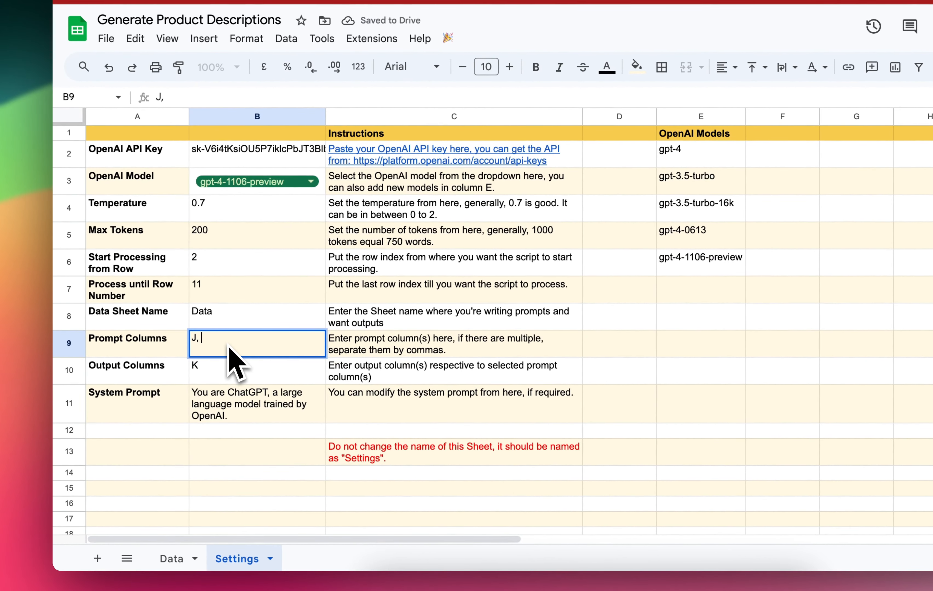
type(", L")
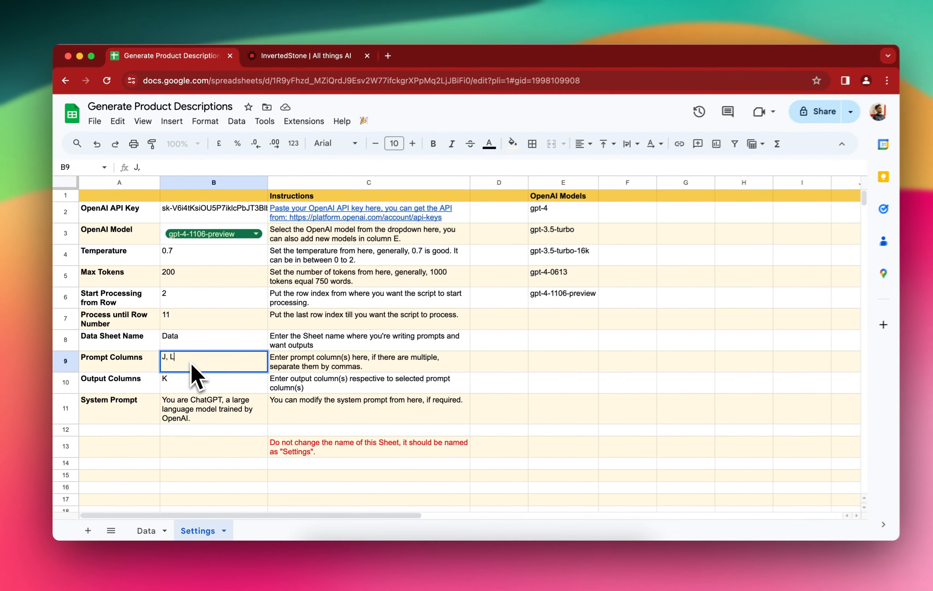
key("Return")
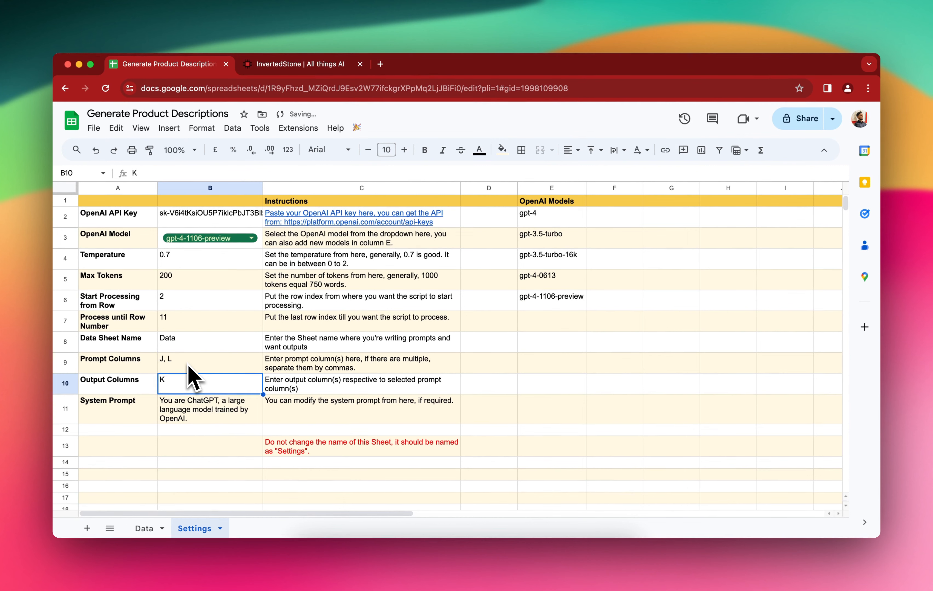
key("Return")
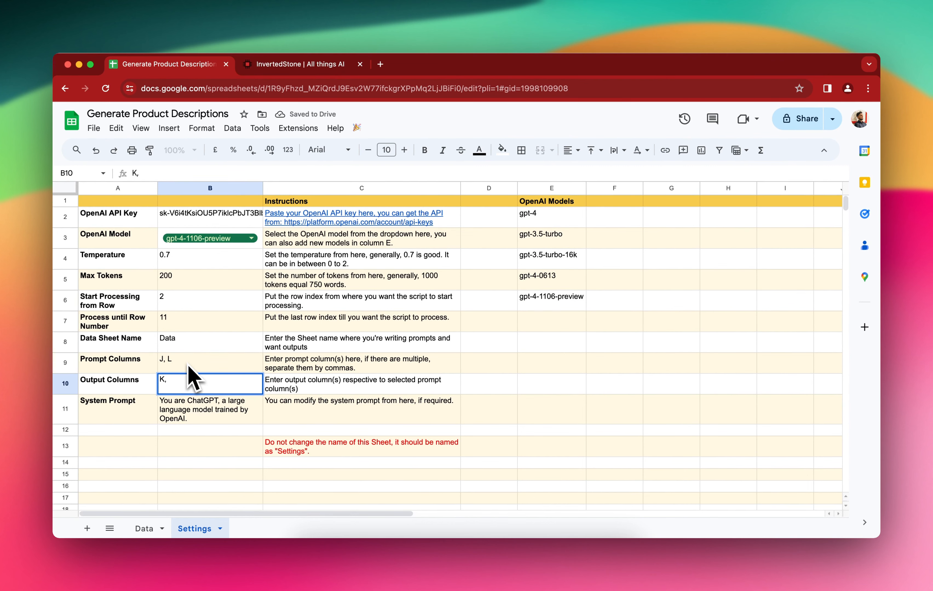
key("Return")
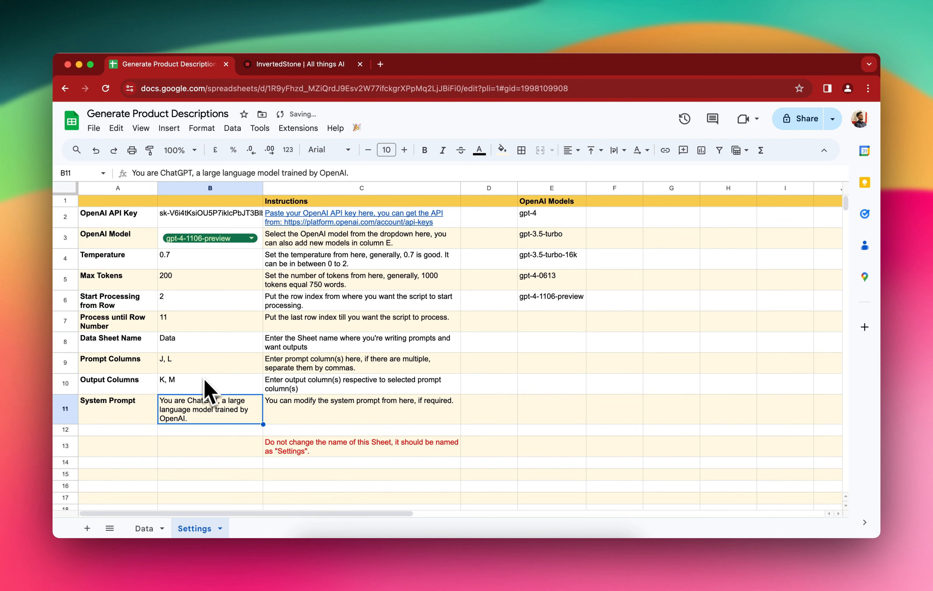
Step: Undo the additions of L to Prompt Columns and M to Output Columns
key("super+z")
key("super+z")
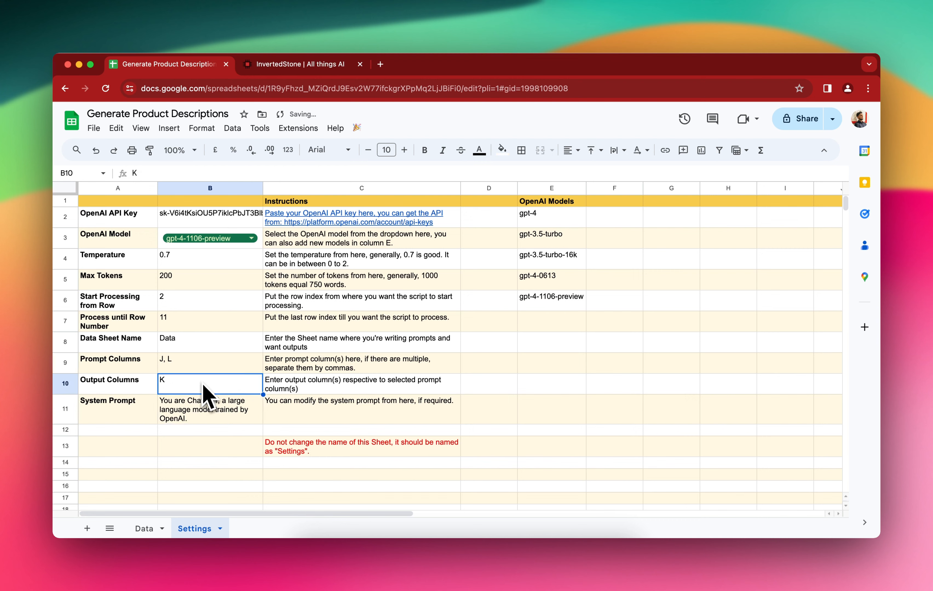
left_click(200, 415)
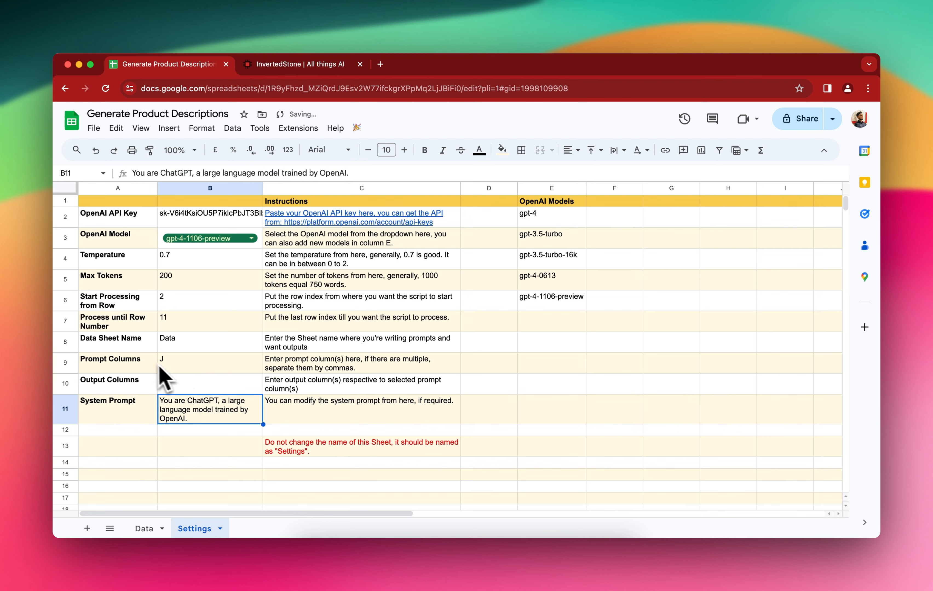
left_click(147, 365)
left_click(186, 387)
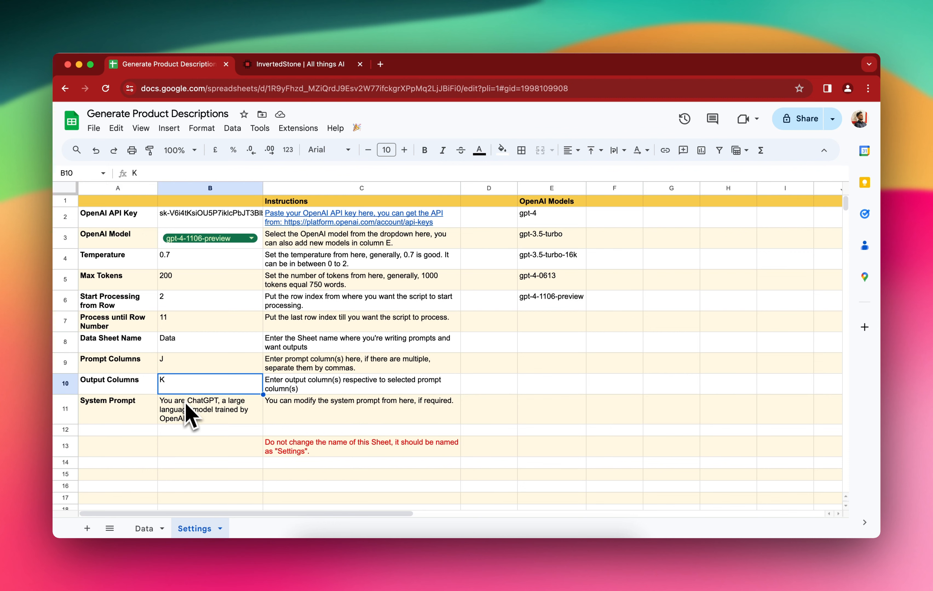
Step: Return to the Data sheet and run the custom GPT Data script to generate the product descriptions
left_click(145, 528)
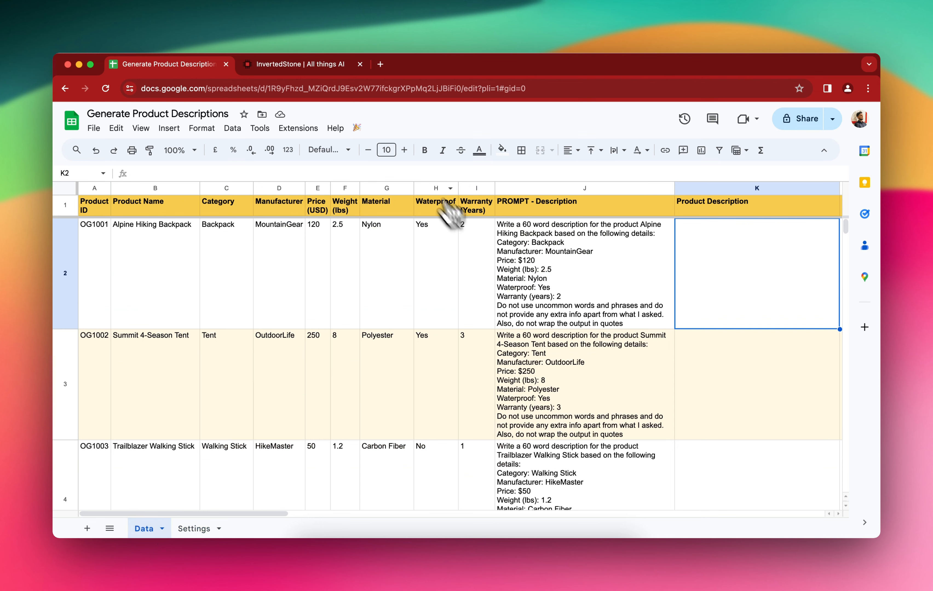
left_click(357, 129)
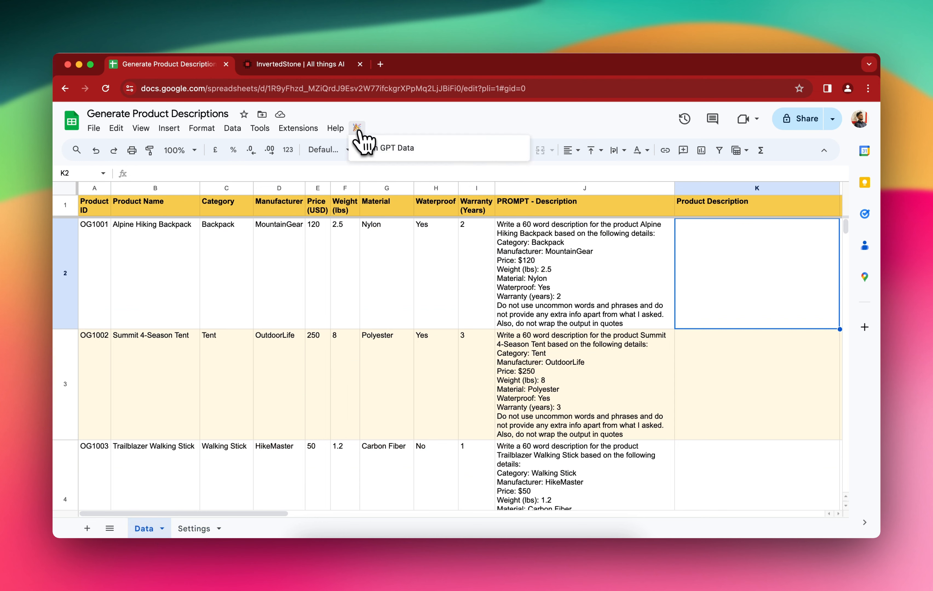
left_click(381, 149)
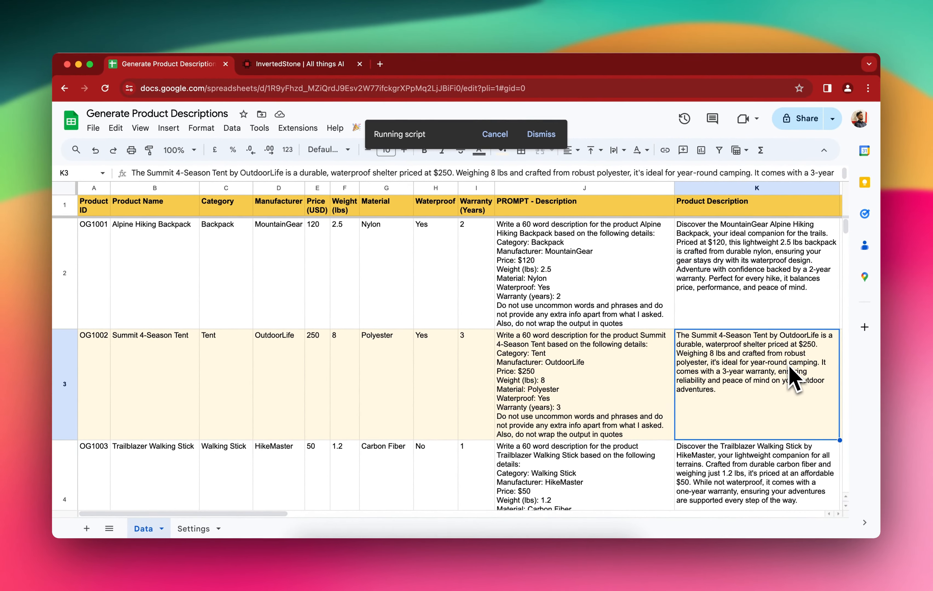
Step: Compare the generated Alpine Hiking Backpack description with the product's name, manufacturer, price, weight, material, waterproof and warranty values
left_click(712, 259)
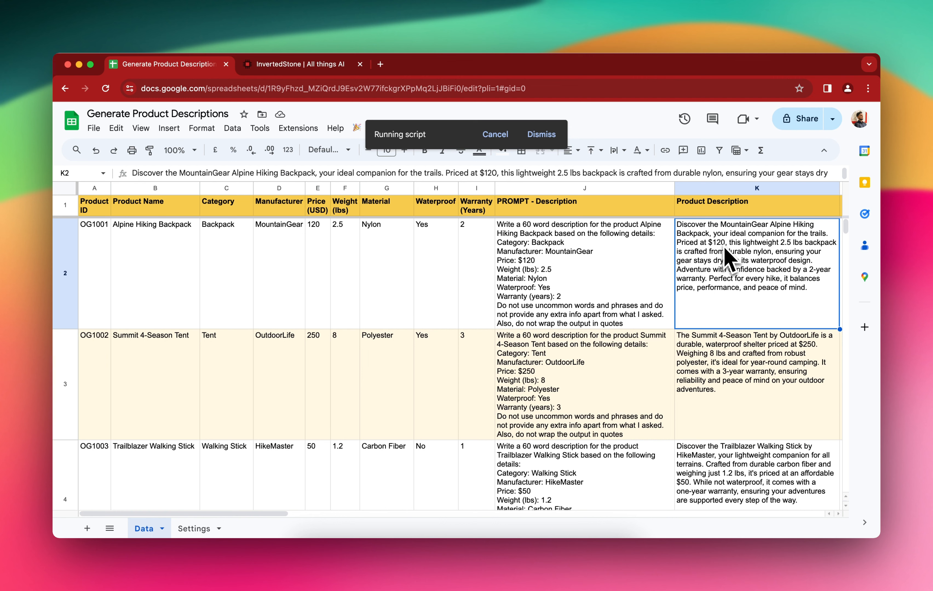
left_click(316, 250)
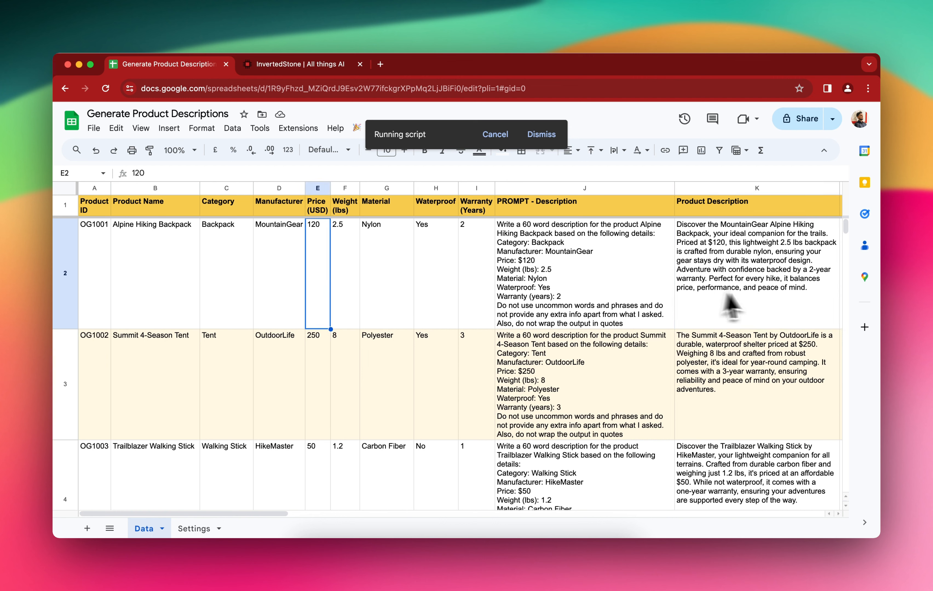
left_click(788, 260)
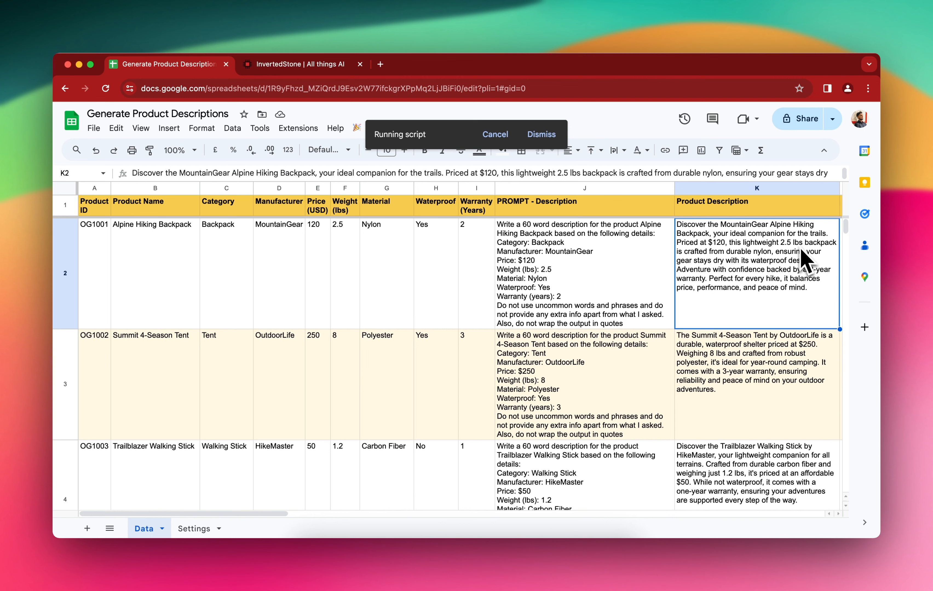
left_click(348, 259)
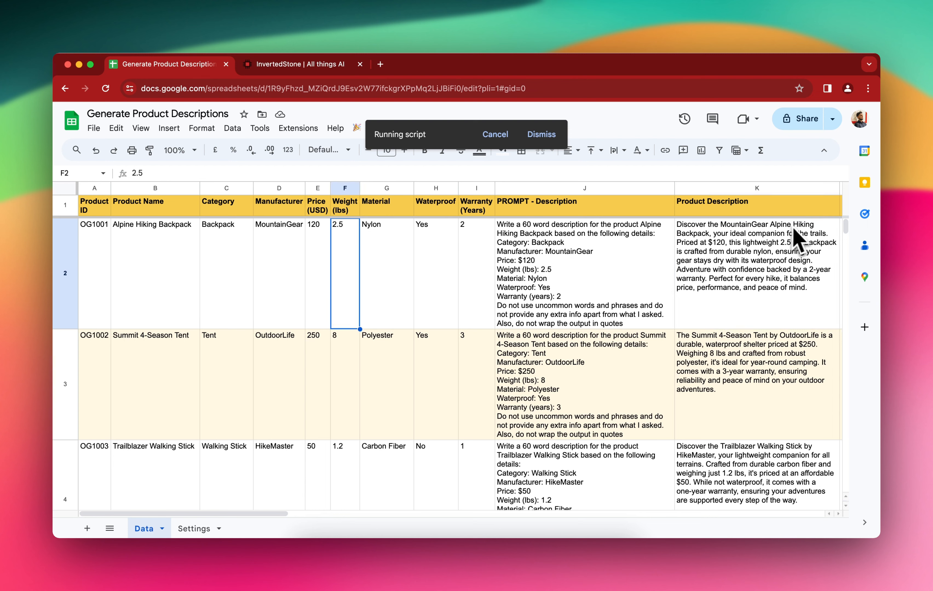
left_click(293, 267)
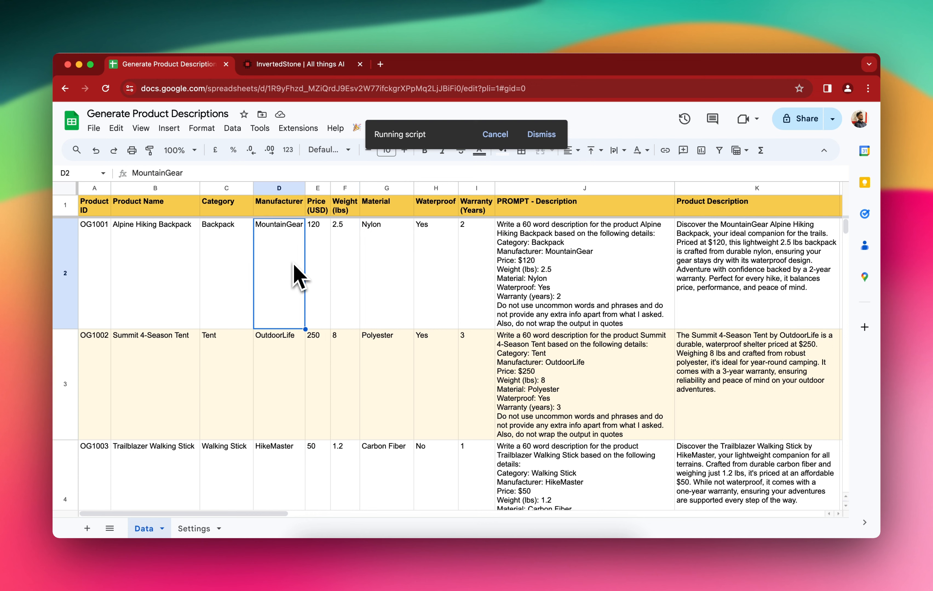
left_click(170, 273)
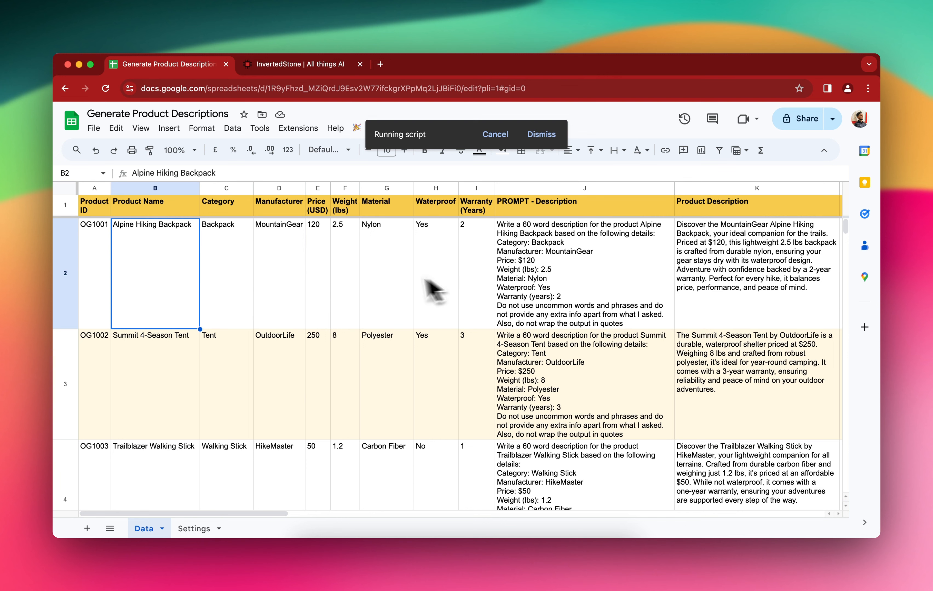
left_click(384, 273)
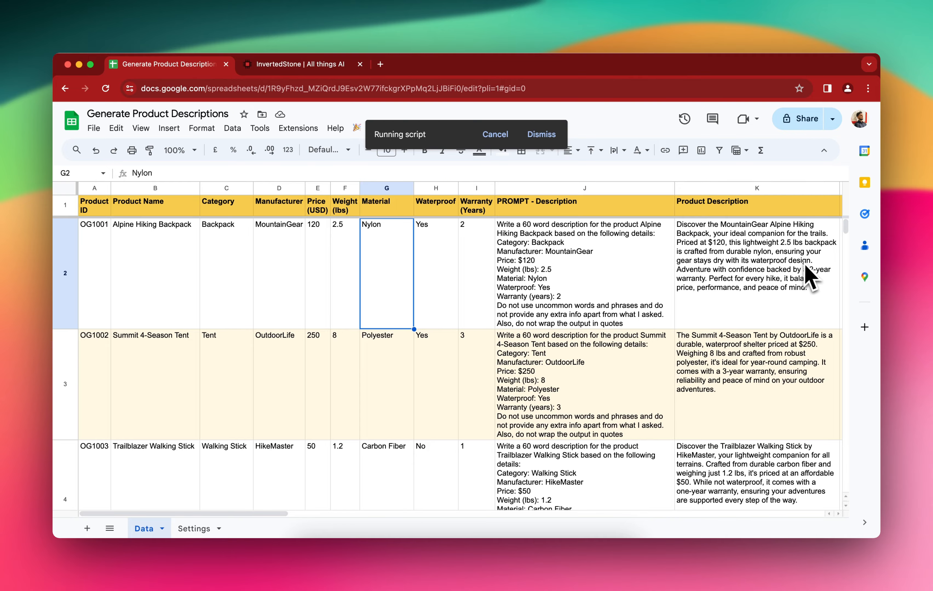
left_click(418, 299)
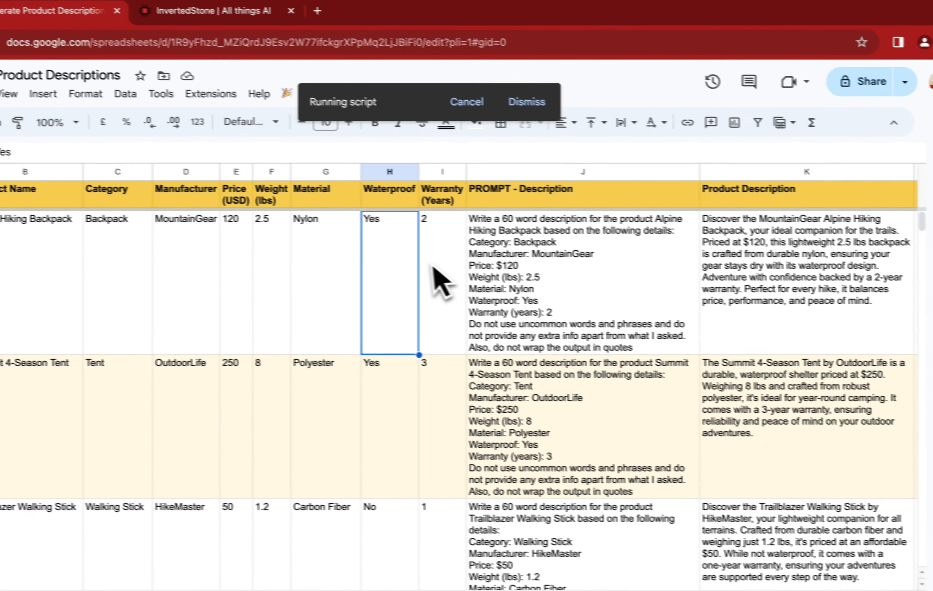
left_click(354, 254)
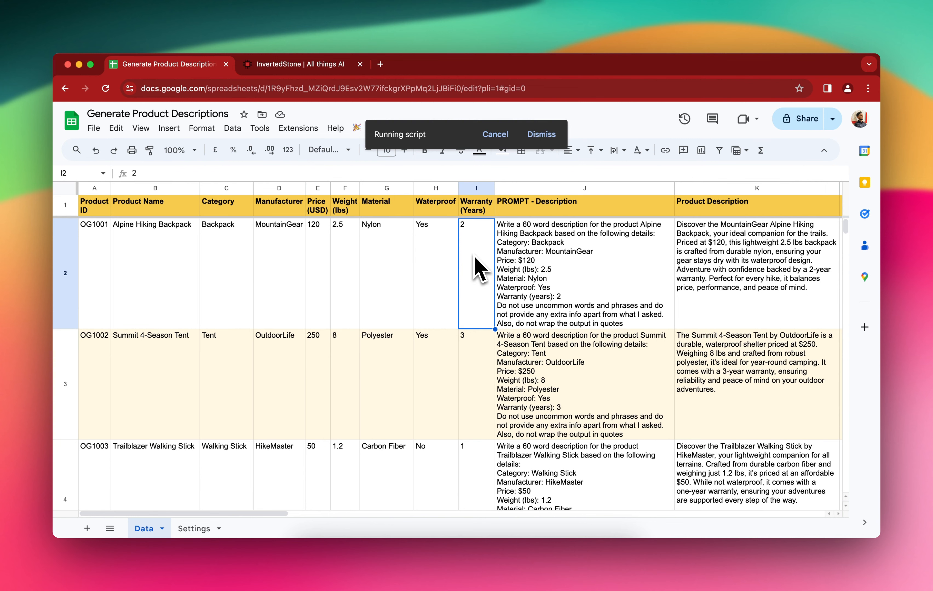
left_click(746, 276)
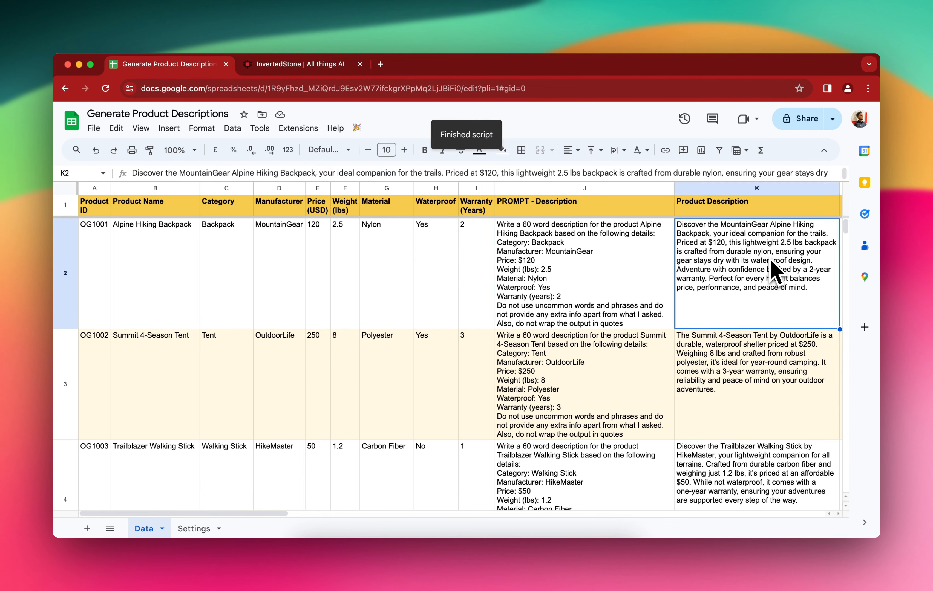
Step: Review the generated descriptions down to the last product row against their attributes and prompts, ending at the Alpine Hiking Backpack's prompt
left_click_drag(214, 277, 484, 273)
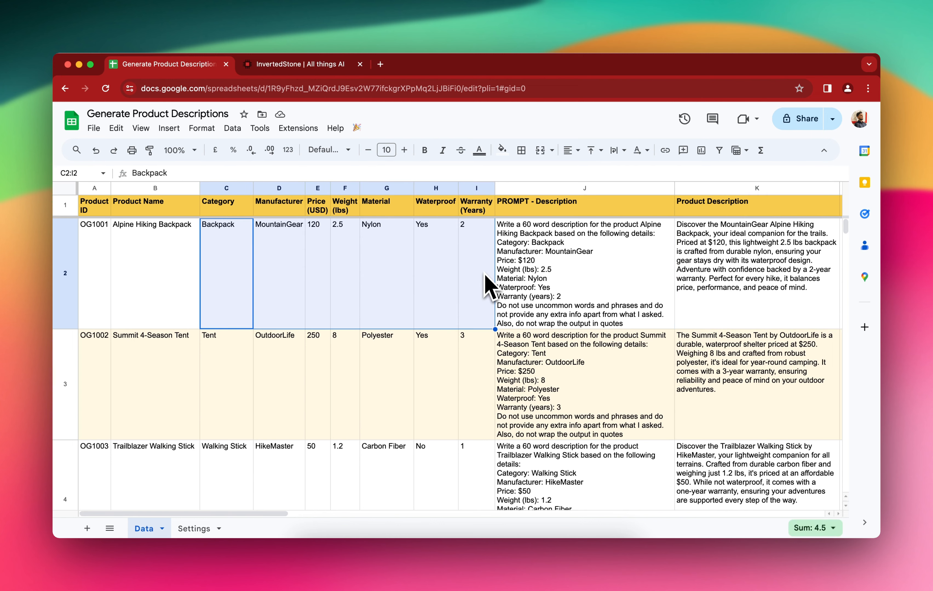
scroll(647, 308, "down", 7)
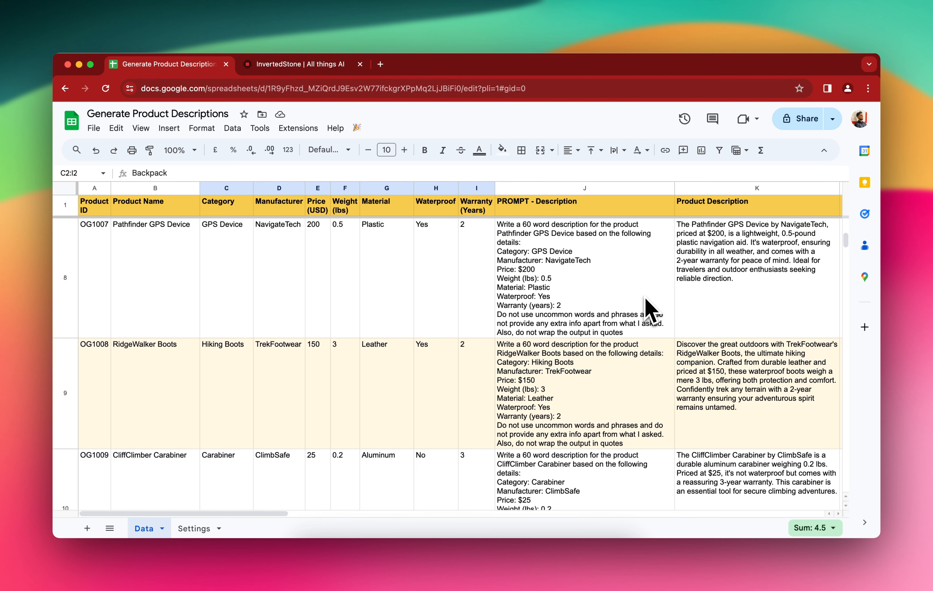
scroll(651, 308, "down", 1)
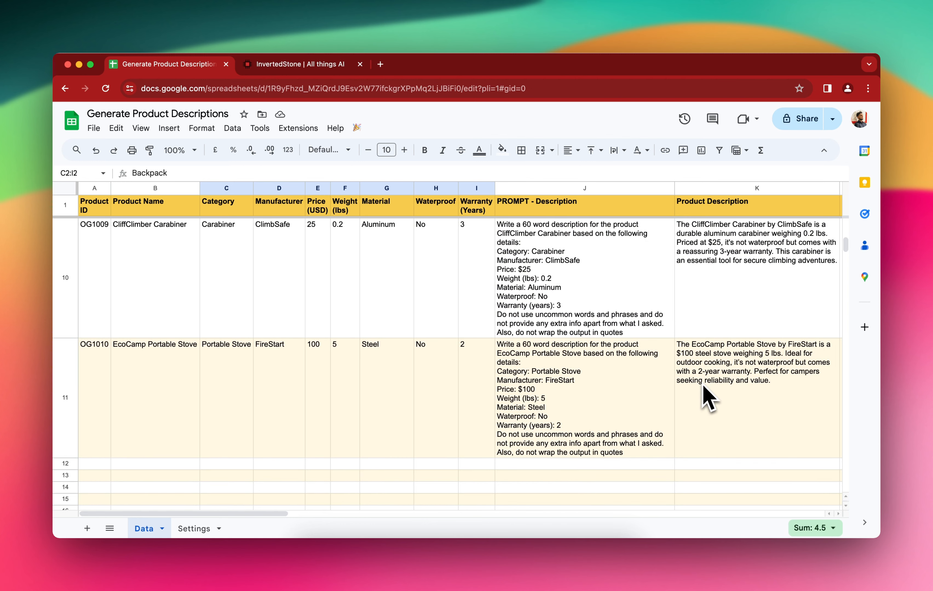
scroll(708, 396, "up", 8)
left_click(636, 327)
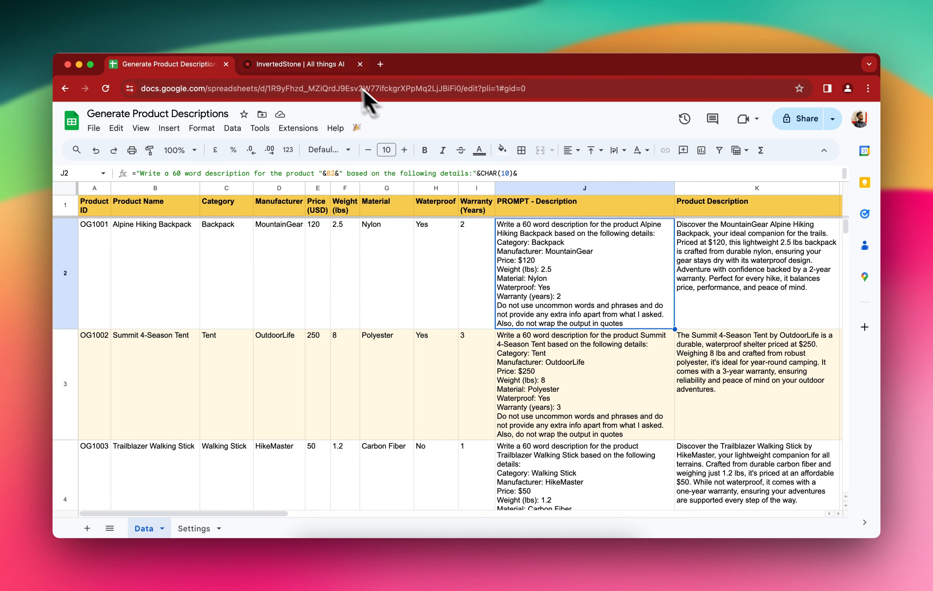
Step: View the custom scripts listed on the InvertedStone website, and return to the Generate Product Descriptions spreadsheet
left_click(329, 66)
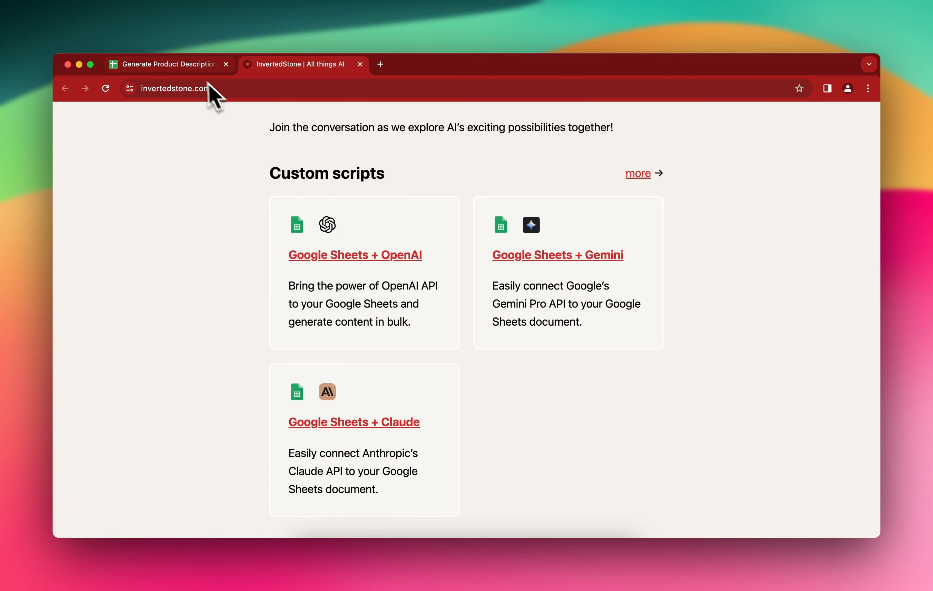
left_click(191, 66)
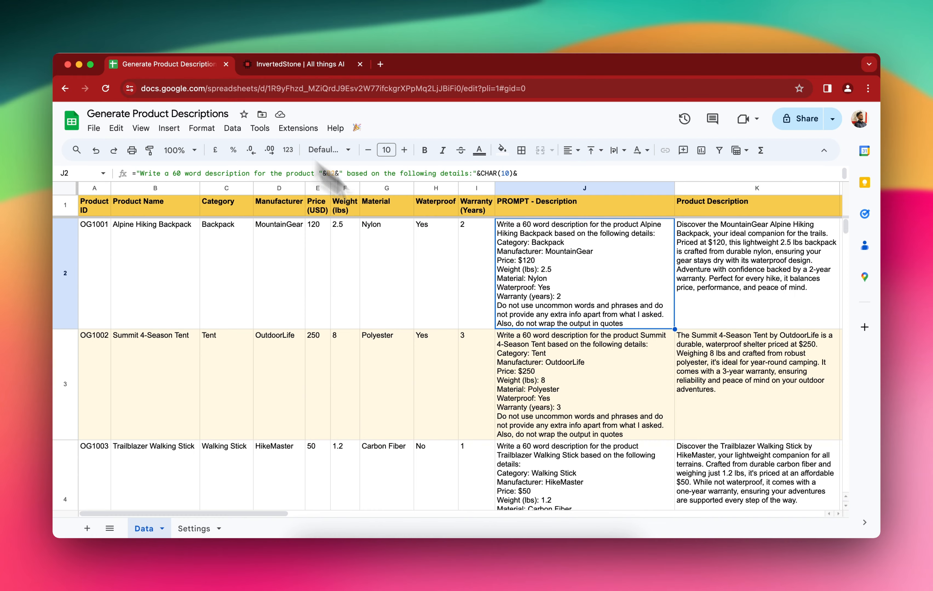